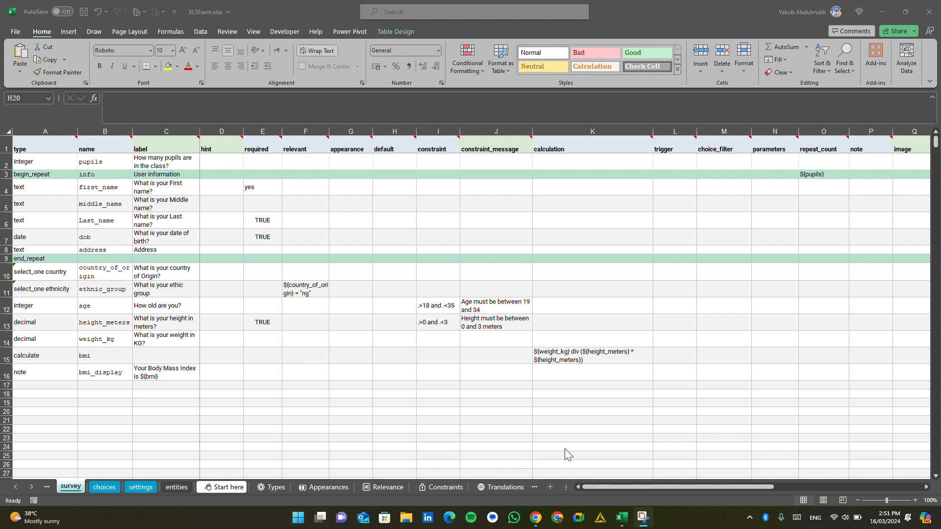
Set the question type in row 17 of the survey sheet, below bmi_display, to geopoint.
left_click(920, 501)
left_click(919, 500)
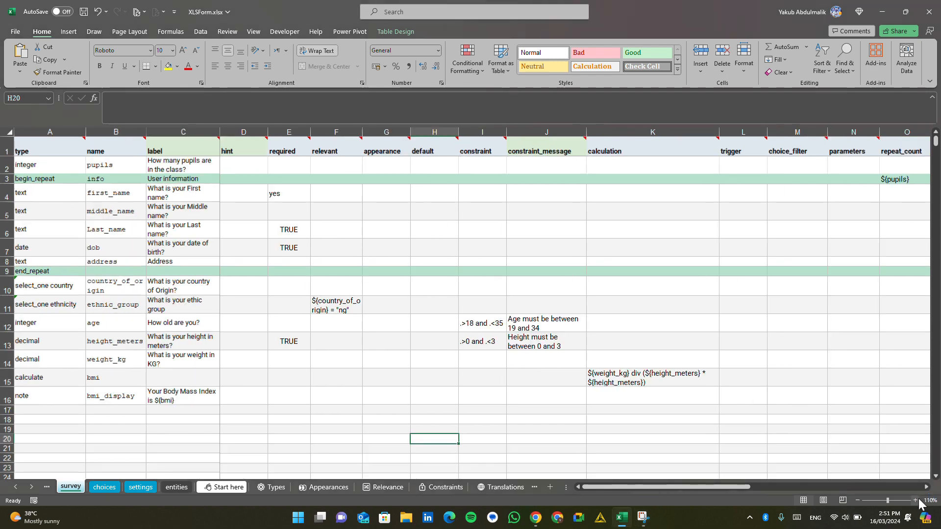
left_click(919, 500)
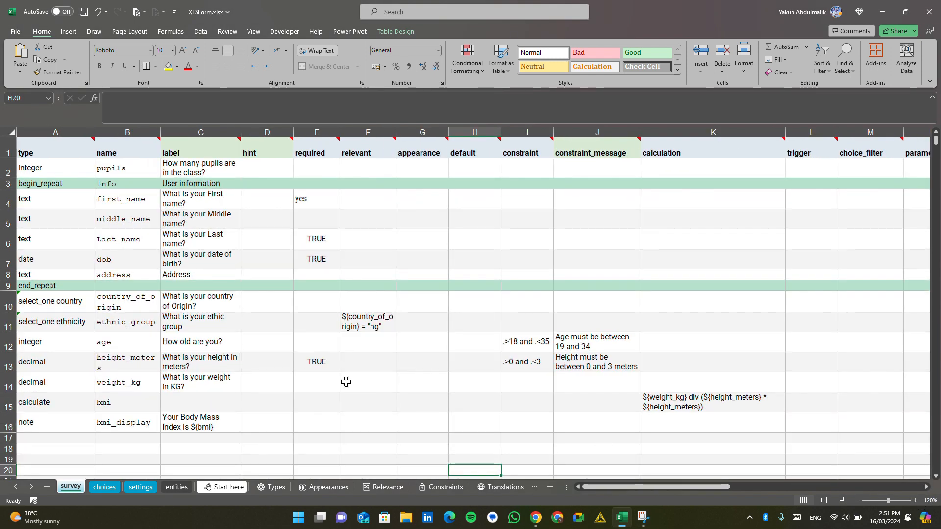
scroll(345, 381, "down", 5)
scroll(216, 341, "up", 1)
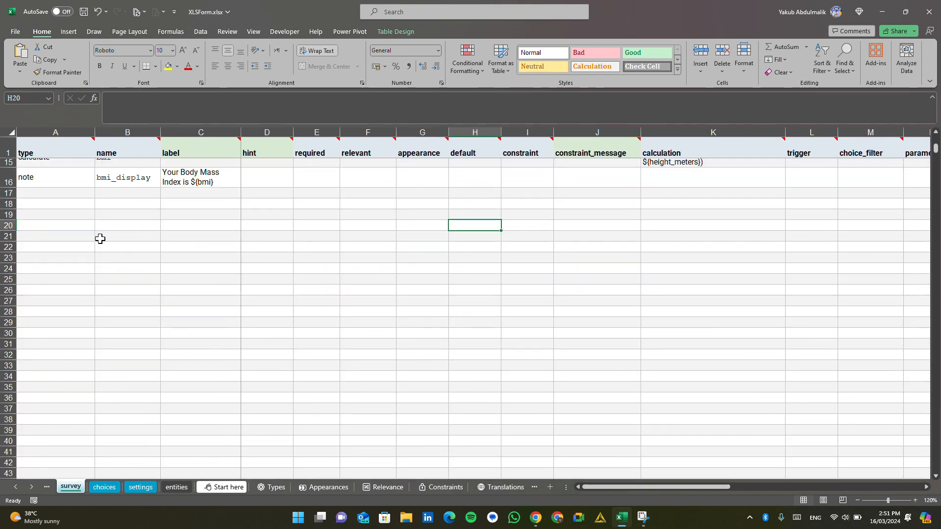
left_click(86, 196)
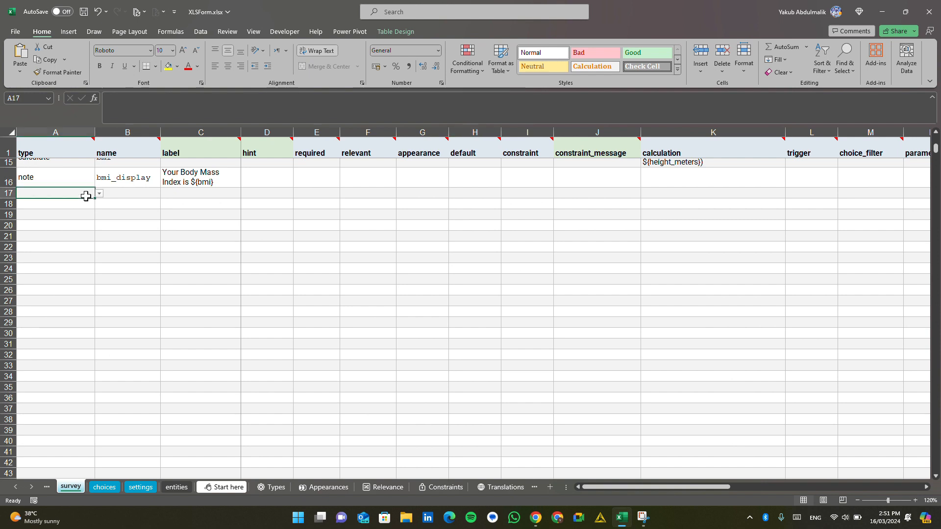
type("p")
key("BackSpace")
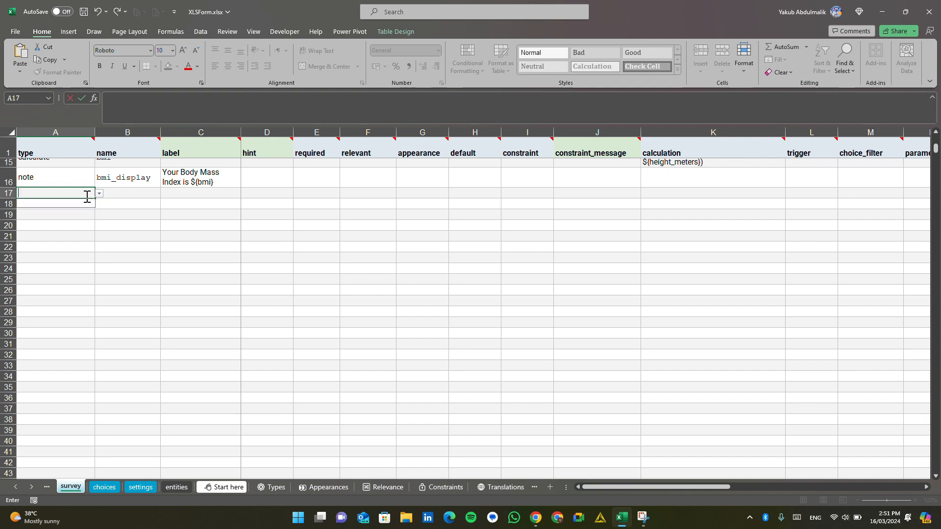
type("geo")
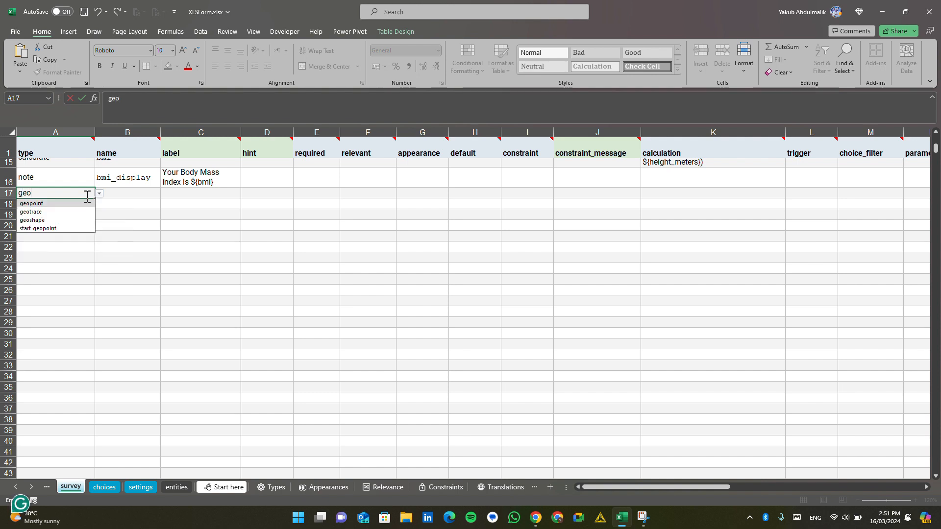
key("Return")
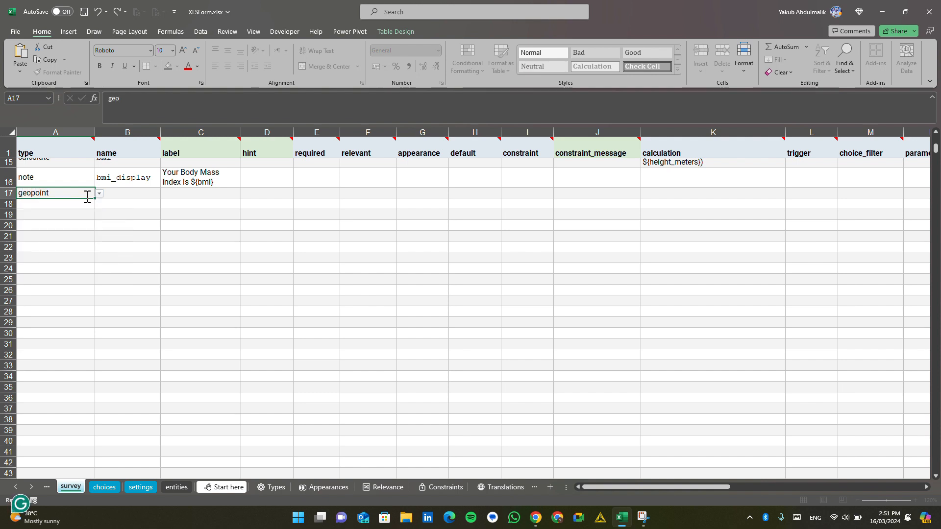
Name the geopoint question "point" and give it the label "Caputure your location".
key("Tab")
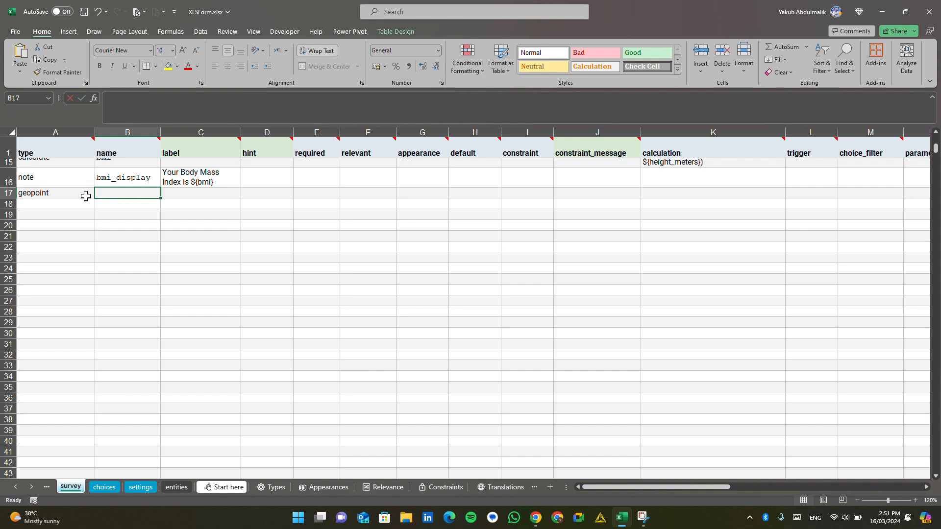
type("locat")
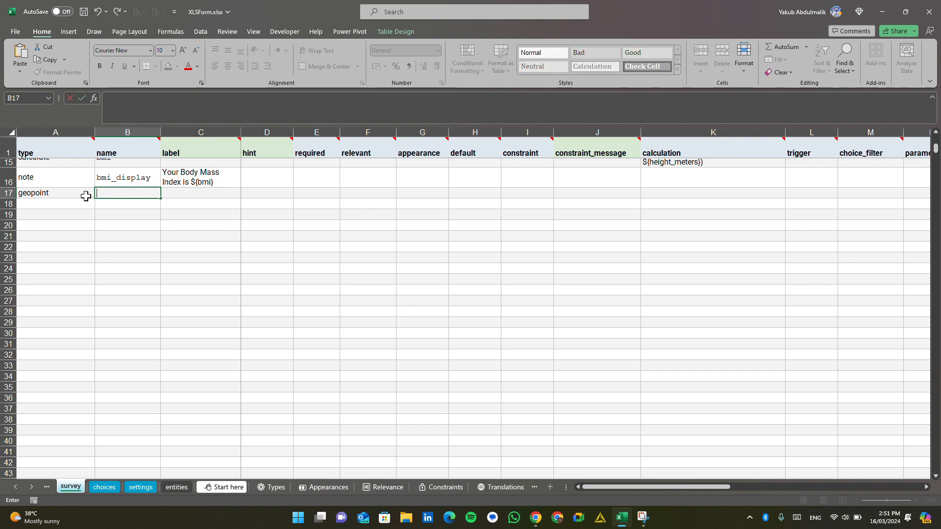
type("point")
key("Tab")
type("Caputr")
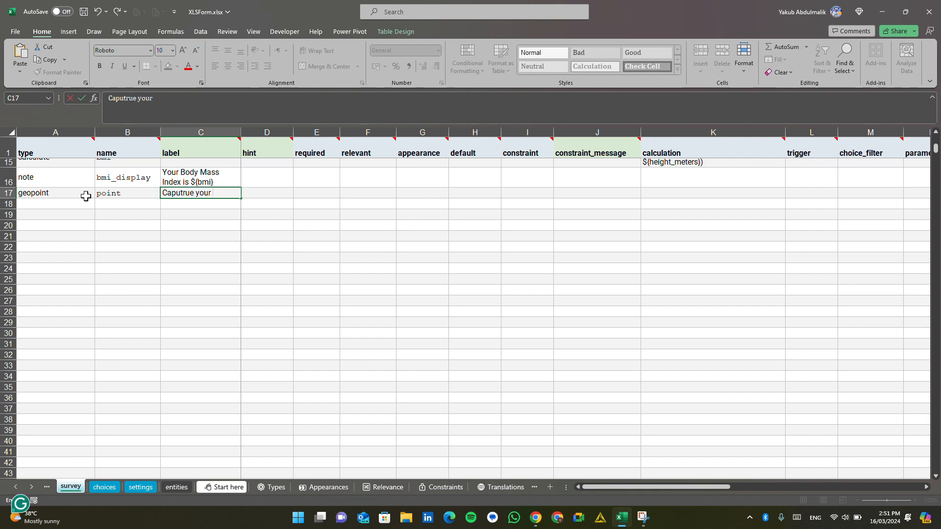
type("ue your location")
left_click(187, 193)
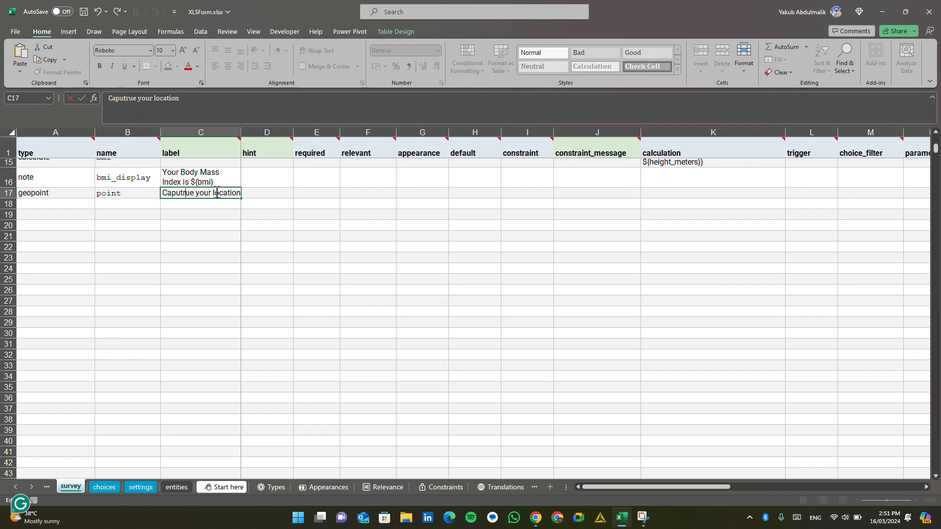
key("BackSpace")
type("r")
key("Return")
Add a geotrace question in row 18 with the name "path" and the label "Trace your path".
left_click(100, 204)
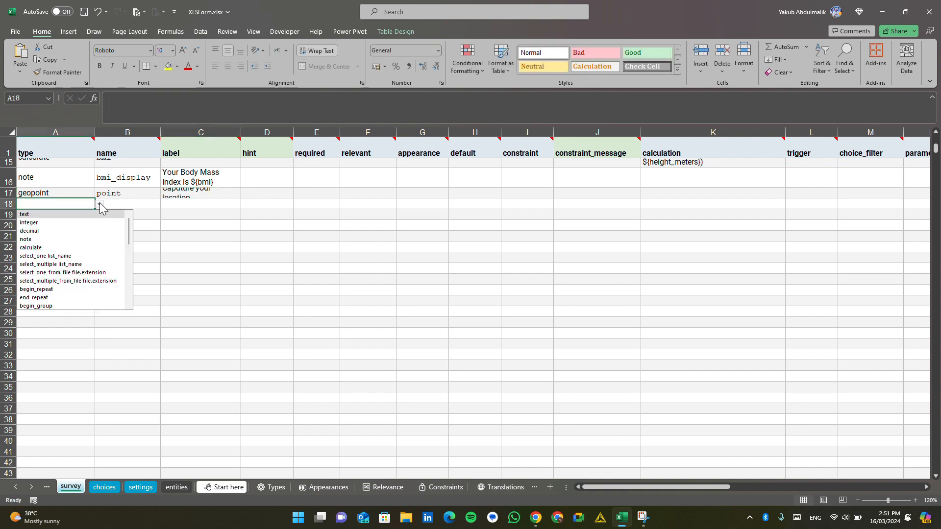
type("geo")
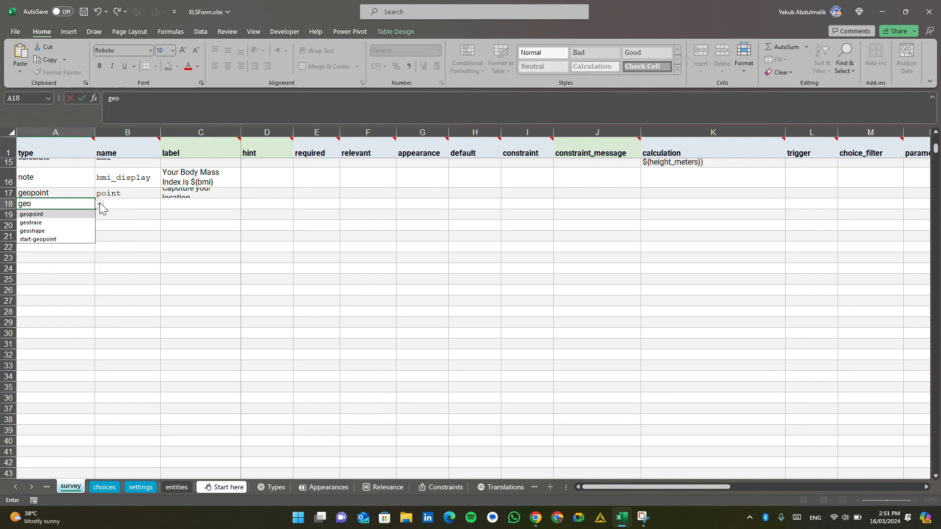
left_click(72, 224)
key("Tab")
type("path")
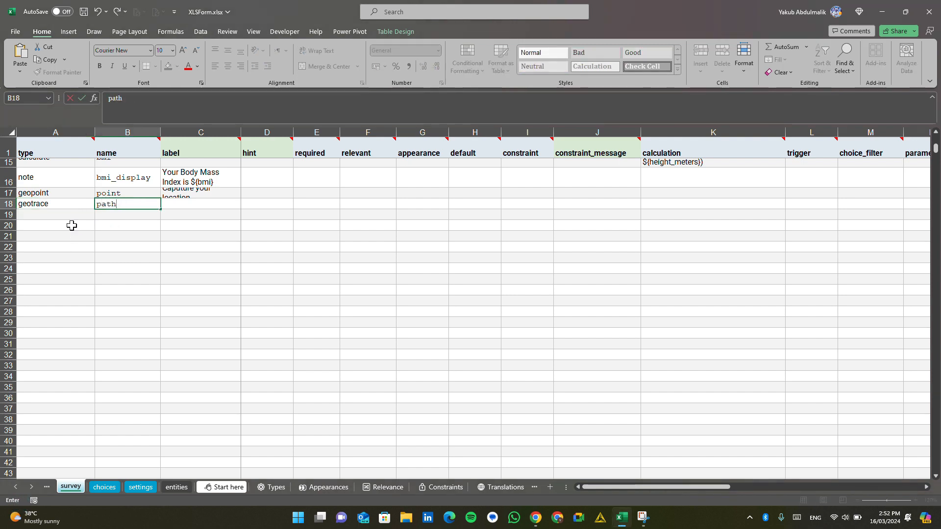
key("Tab")
type("Trace your path")
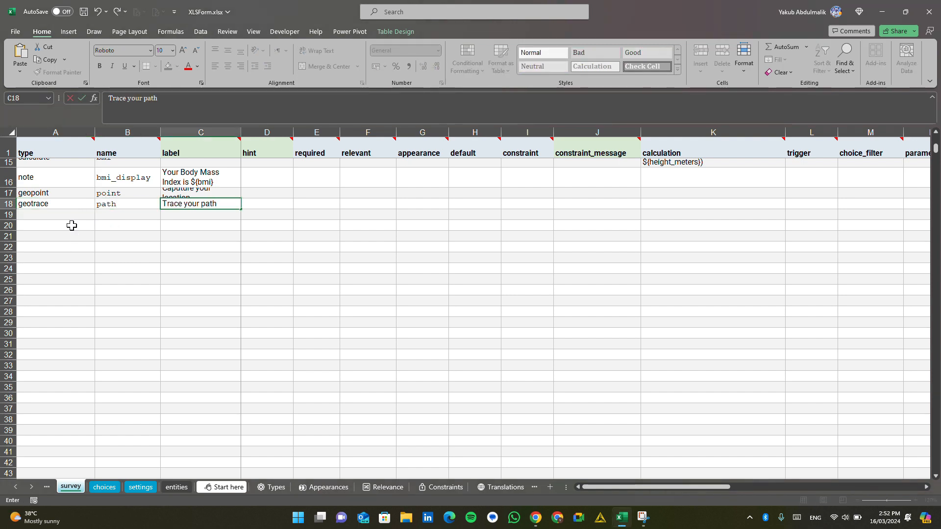
key("Return")
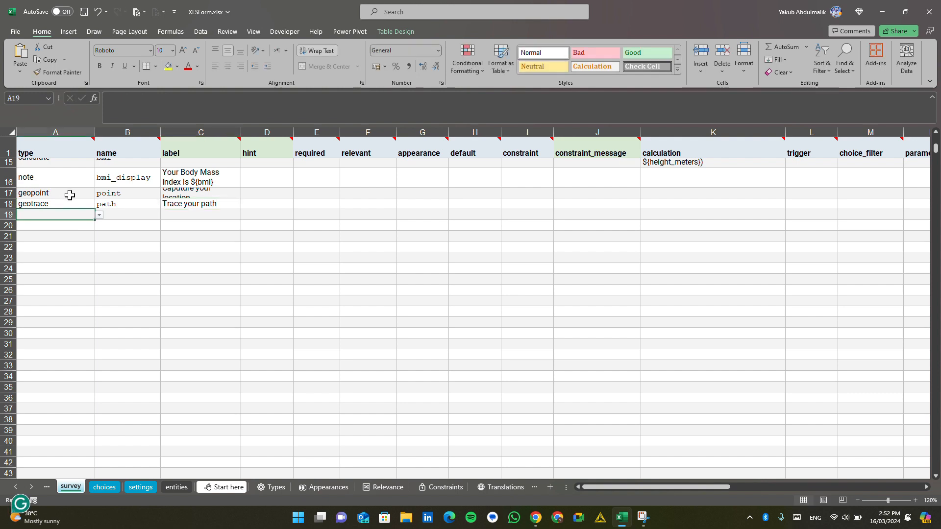
Add a geoshape question in row 19 with the name "shape" and the label "Trace the area".
left_click(100, 215)
left_click(99, 214)
type("geosh")
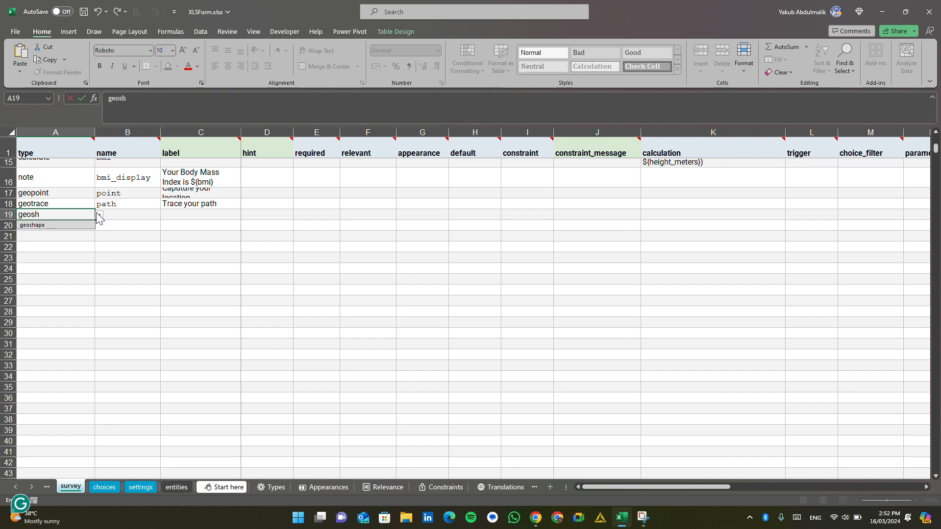
key("Tab")
key("Tab")
type("shape")
key("Tab")
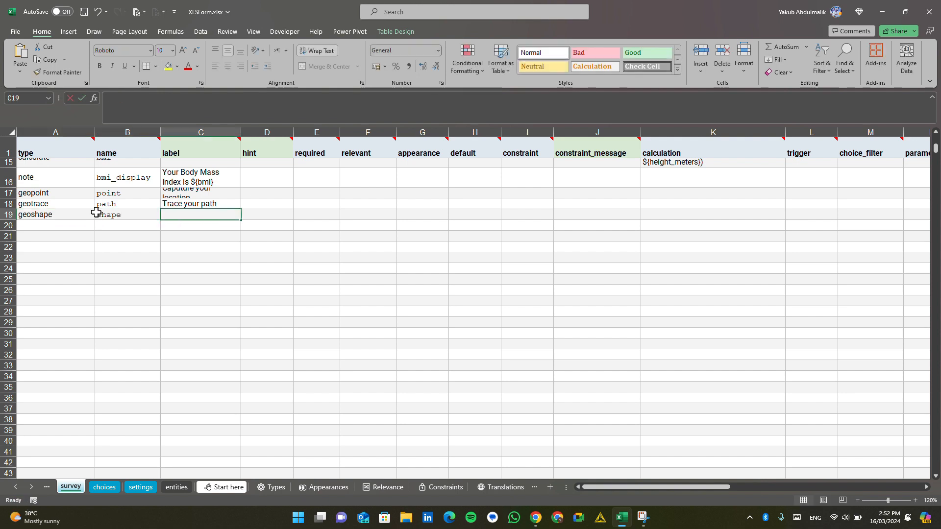
type("trace the area")
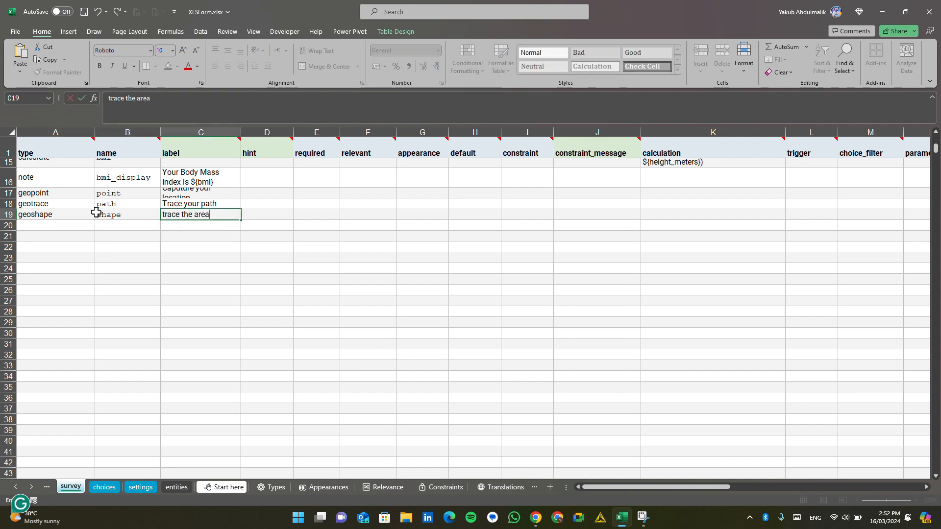
left_click(112, 99)
key("BackSpace")
type("T")
key("Return")
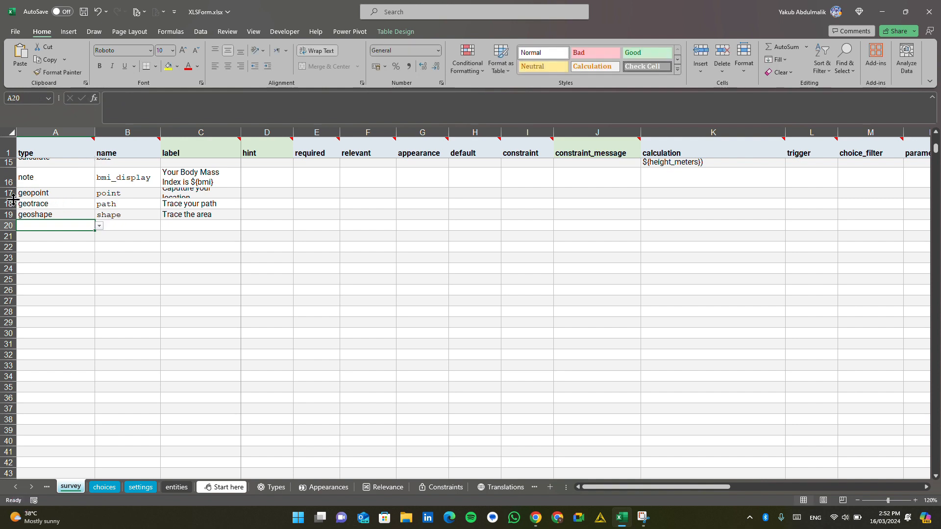
Increase the height of row 17 so its two-line label fits, and save the workbook.
left_click_drag(13, 198, 14, 204)
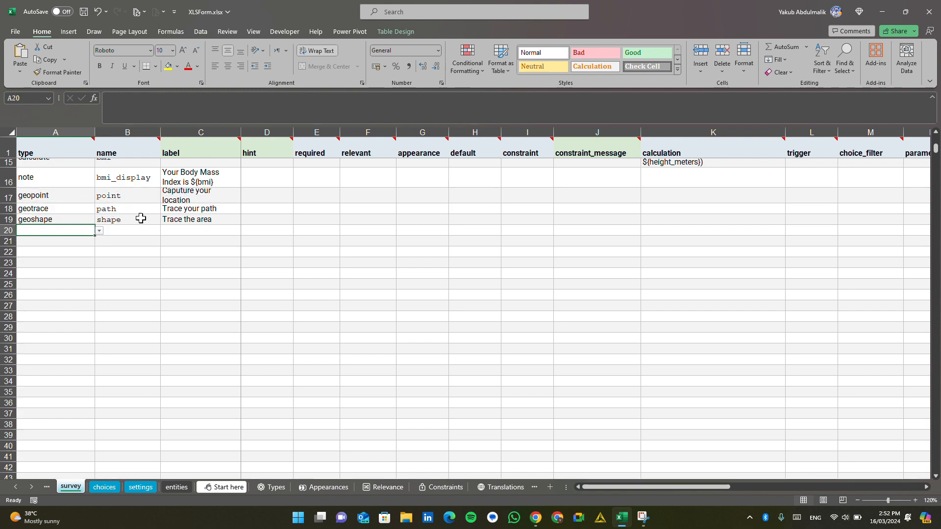
left_click(84, 12)
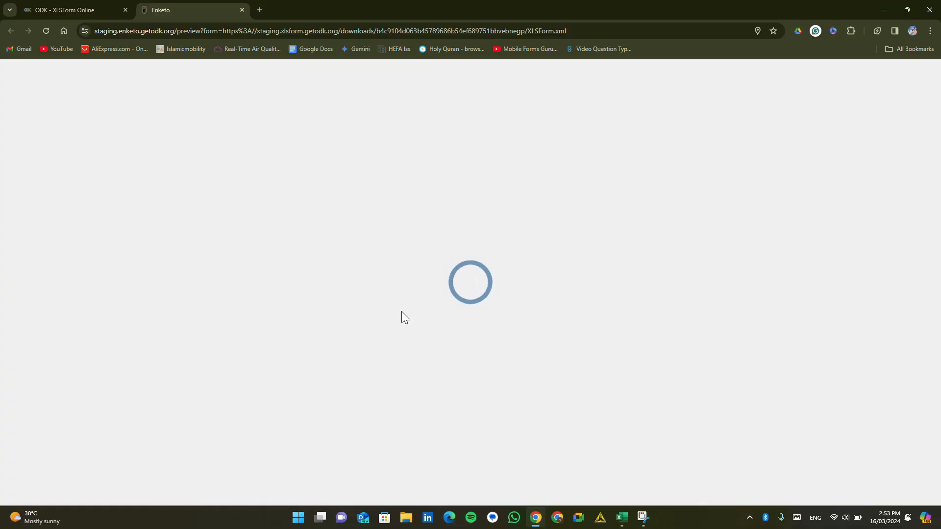
In the form preview, place the location question's map marker on a road junction at about latitude 10.5244, longitude 7.4612.
scroll(401, 316, "down", 3)
scroll(402, 317, "down", 7)
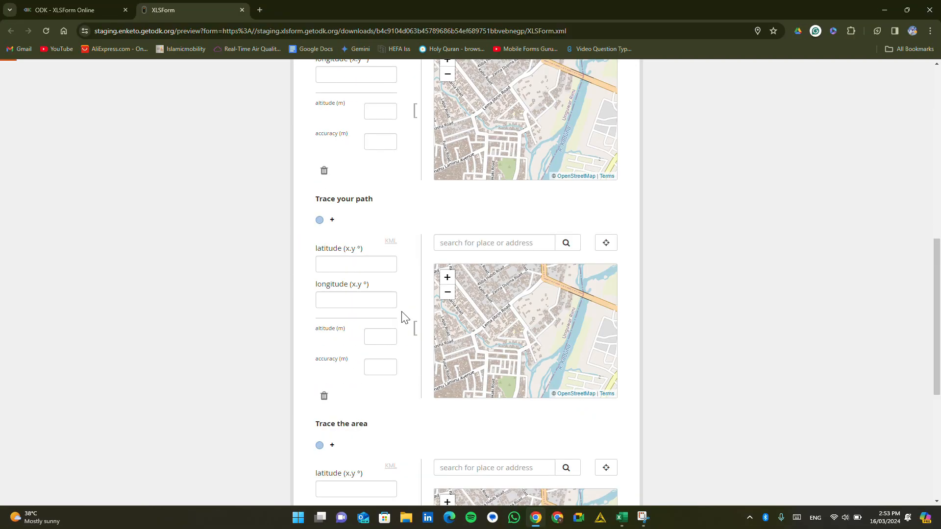
scroll(402, 314, "up", 3)
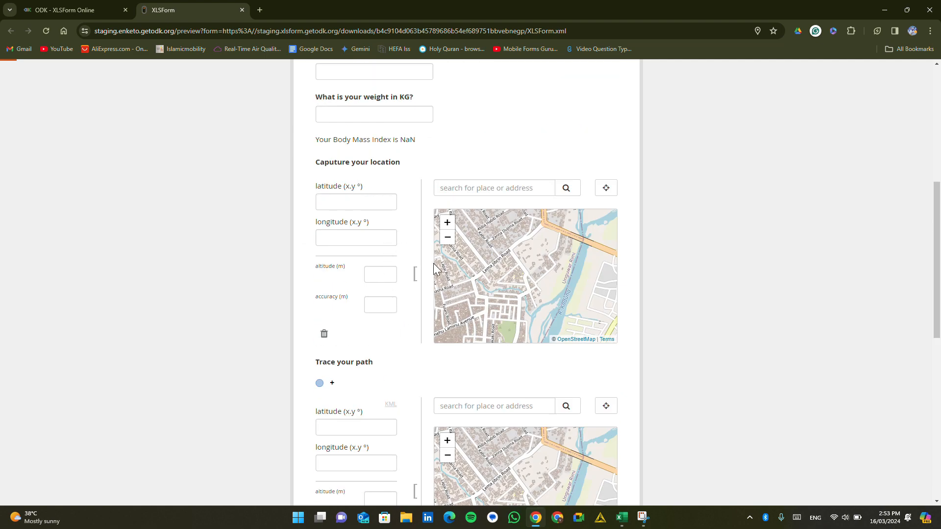
left_click_drag(462, 294, 534, 270)
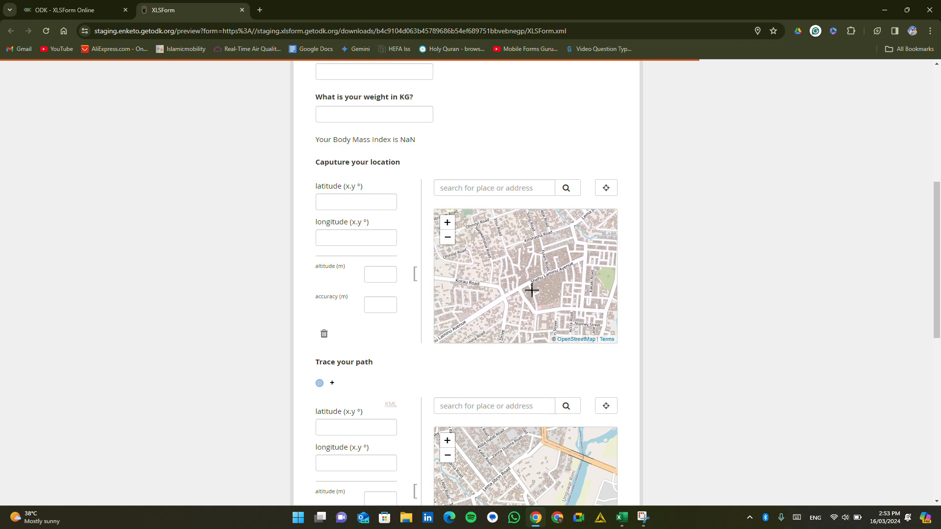
left_click_drag(501, 308, 504, 249)
scroll(515, 265, "up", 4)
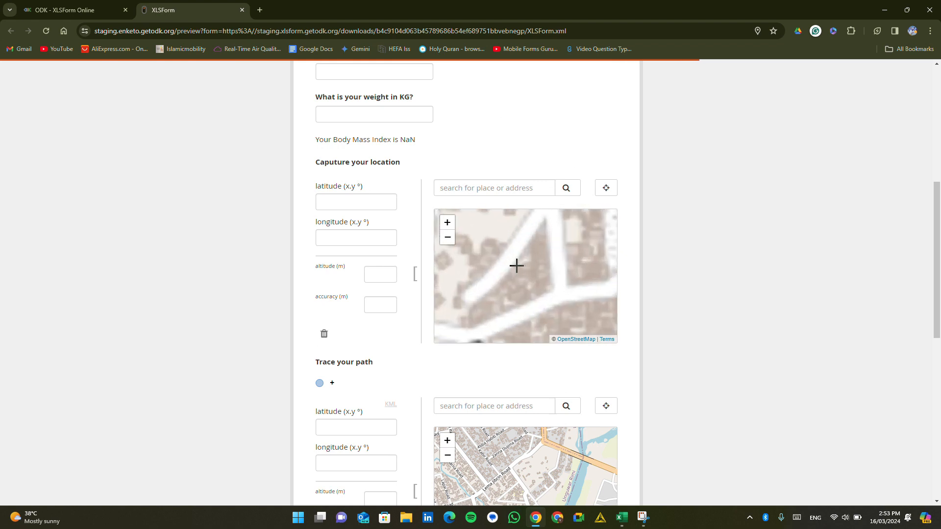
left_click(562, 293)
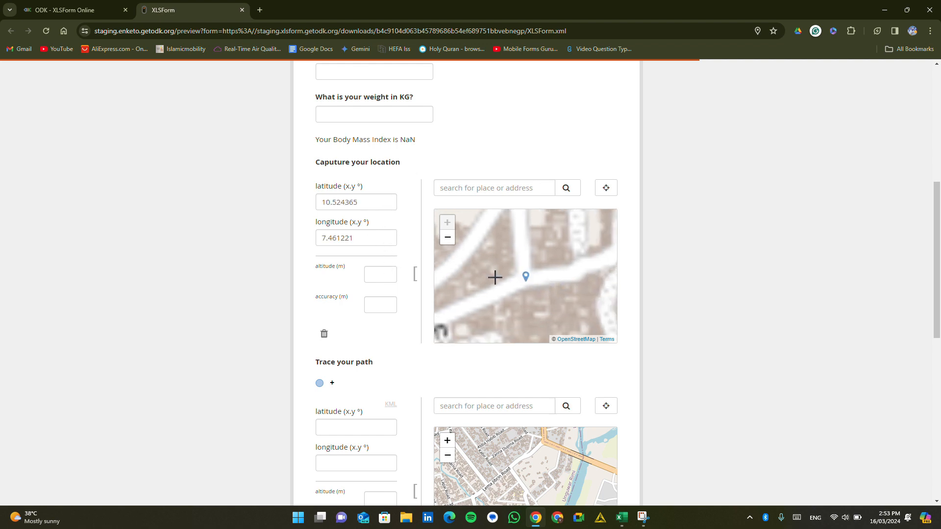
Trace the path question with five points along Umaru Musa Yar'adua Way, from the bend near Isa Kaita Road to just across the river.
scroll(360, 353, "down", 3)
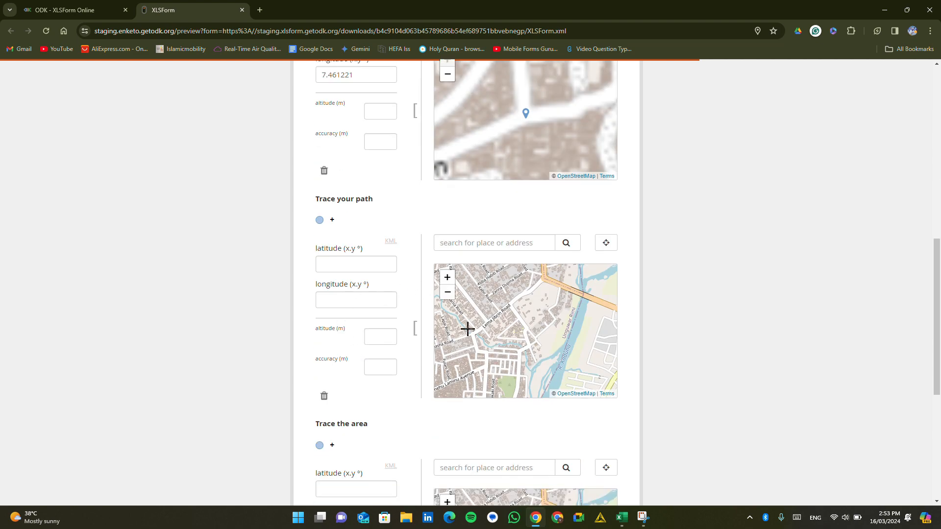
mouse_move(470, 341)
left_mouse_down()
mouse_move(538, 280)
mouse_move(506, 367)
mouse_move(490, 381)
left_mouse_up()
scroll(512, 342, "up", 2)
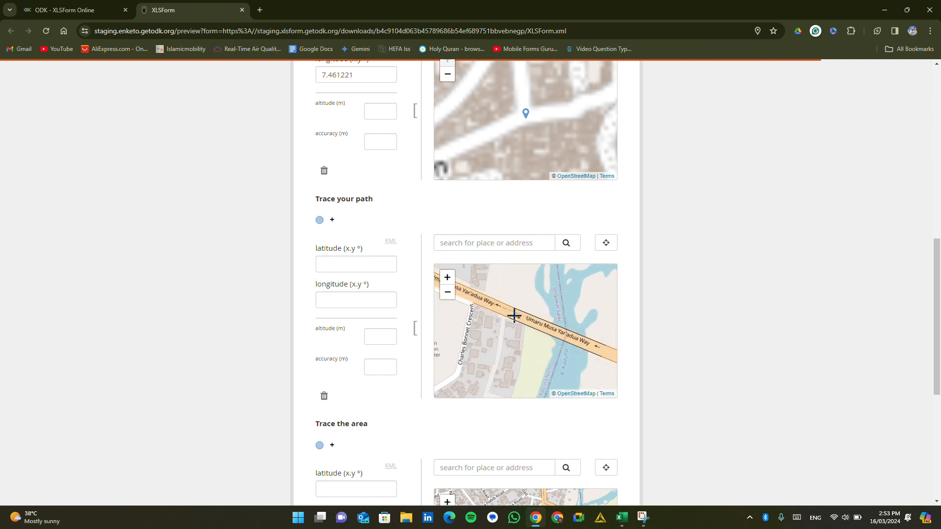
left_click_drag(512, 315, 604, 353)
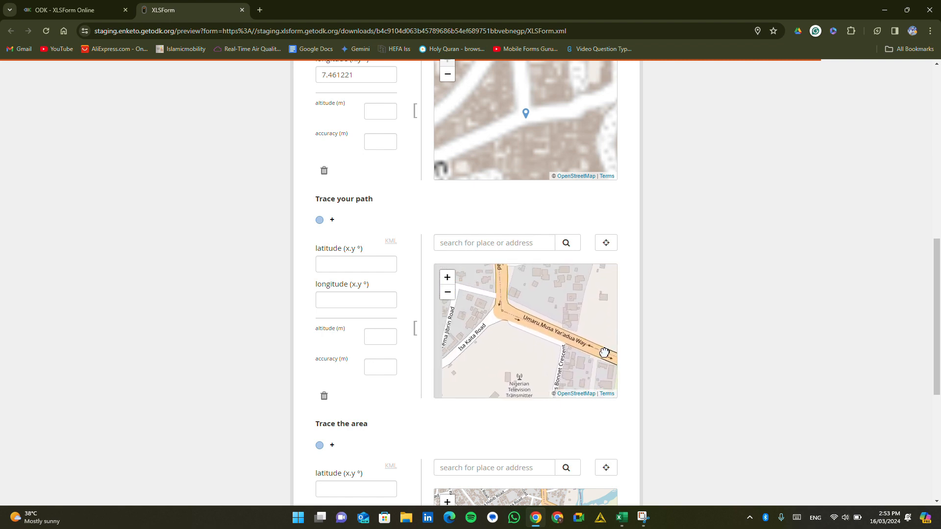
left_click(504, 312)
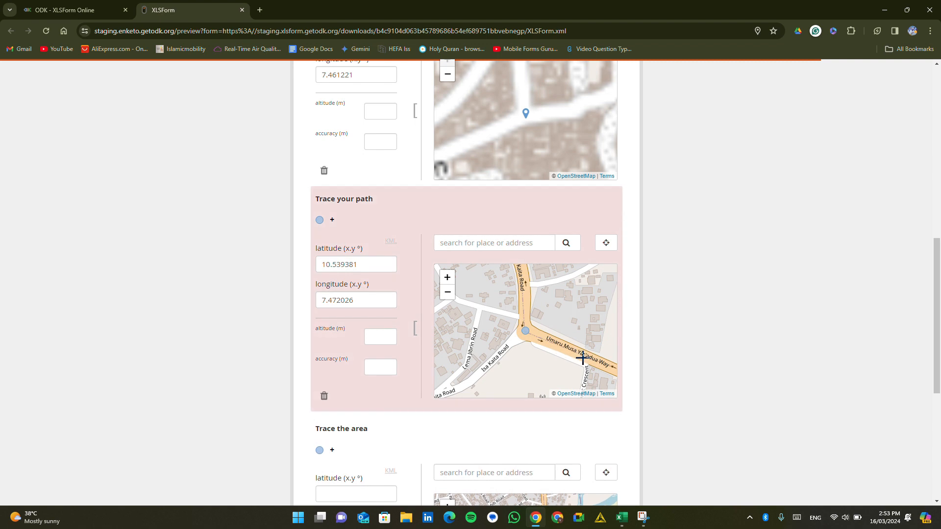
left_click(584, 353)
left_click_drag(599, 367, 499, 327)
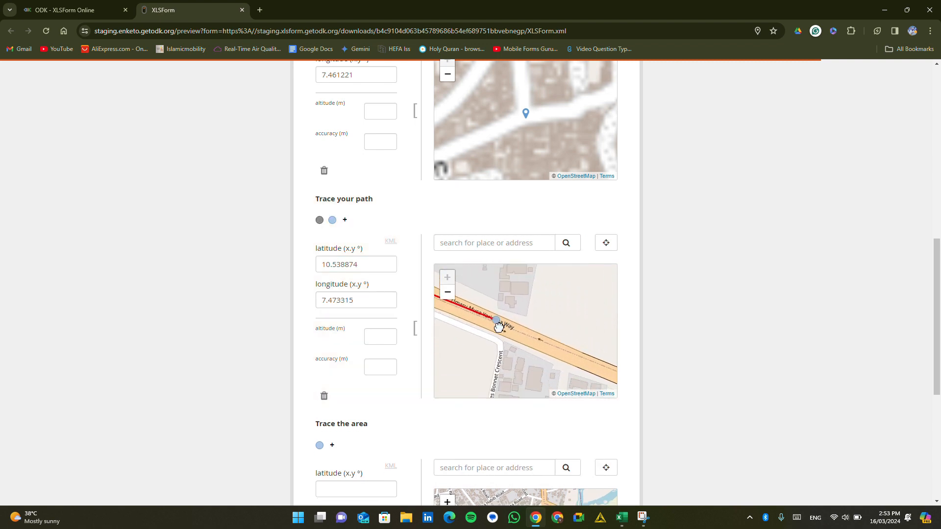
left_click(570, 361)
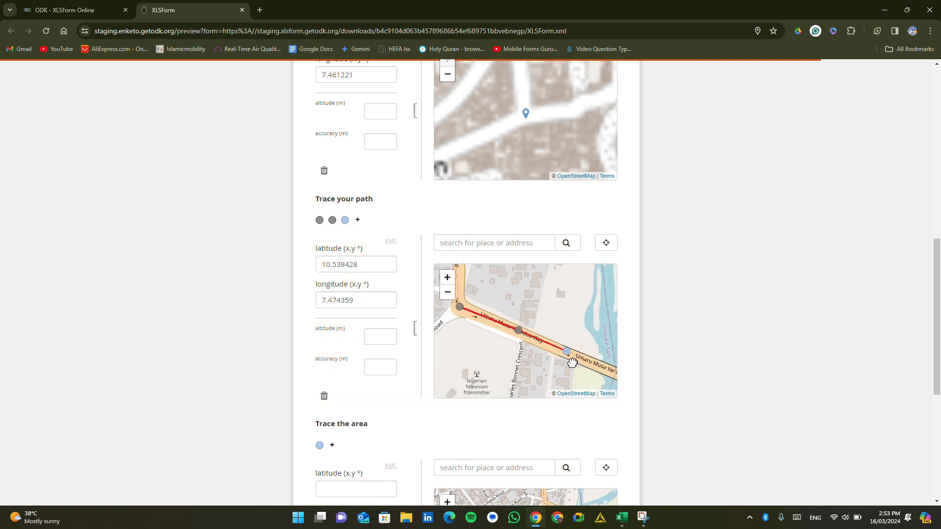
left_click_drag(570, 362, 487, 332)
left_click(535, 349)
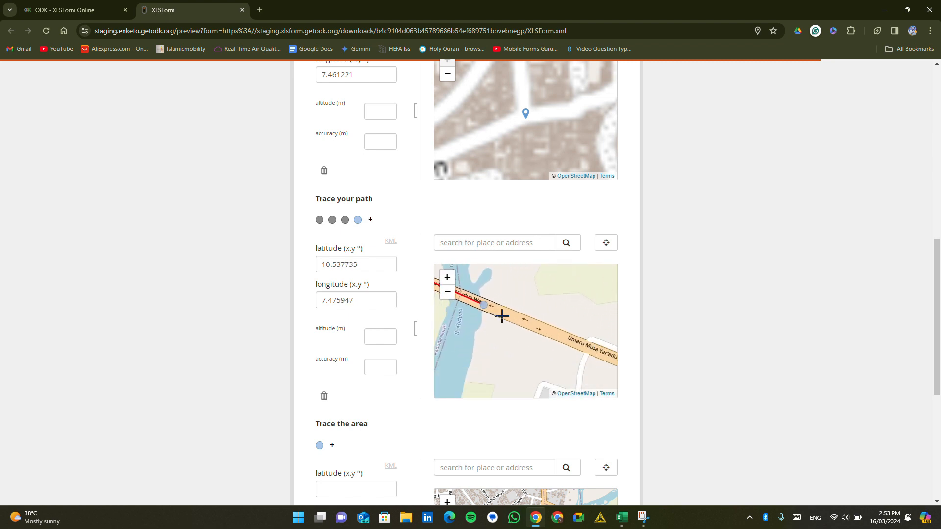
left_click(562, 336)
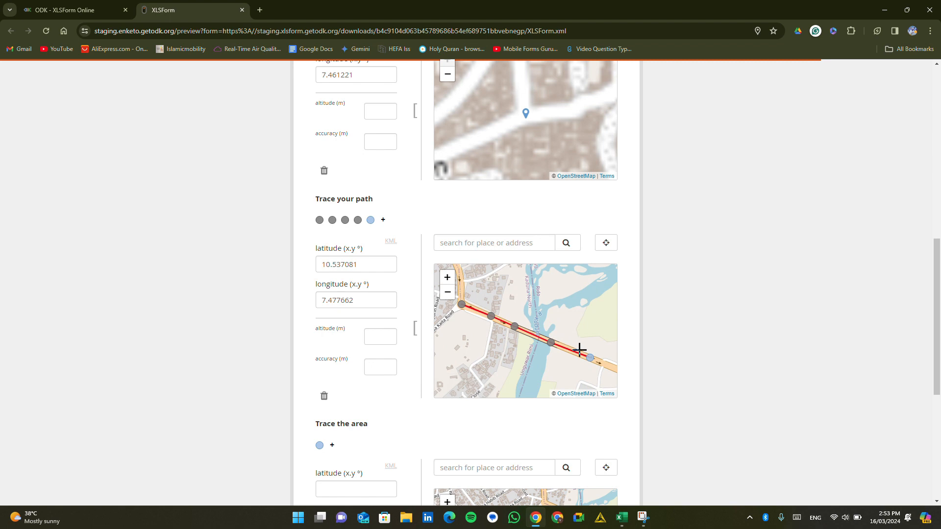
Extend the traced path with five points, one further along Umaru Musa Yar'adua Way and four doubling back south of it across the river.
left_click_drag(590, 372, 467, 316)
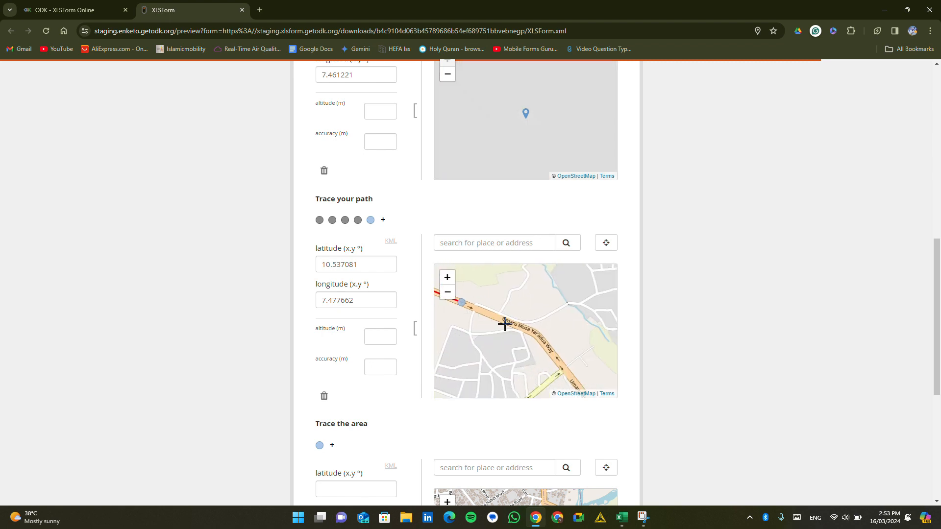
left_click(504, 324)
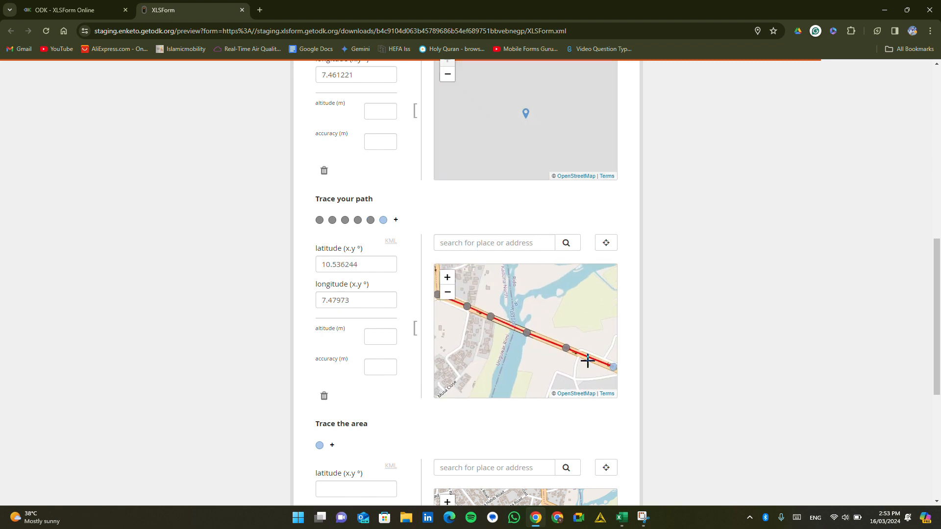
left_click(611, 374)
left_click(557, 365)
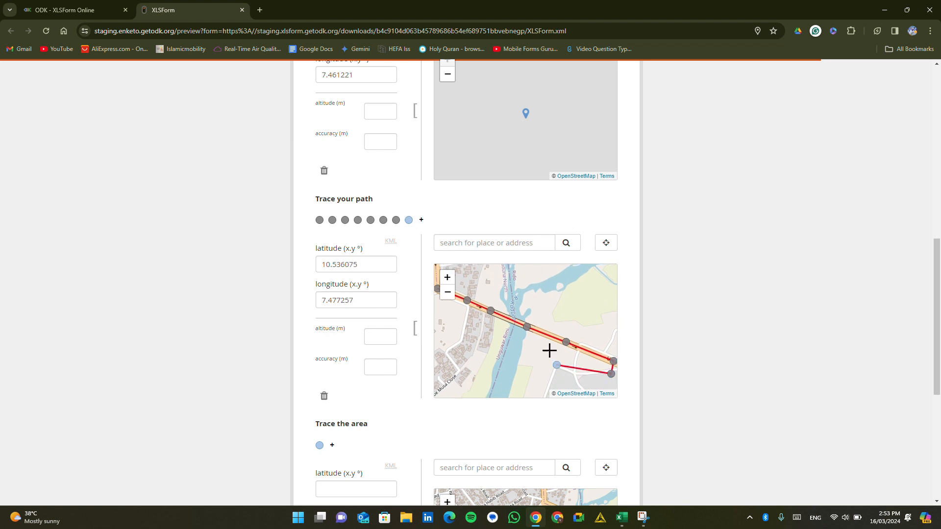
left_click(519, 352)
left_click(477, 357)
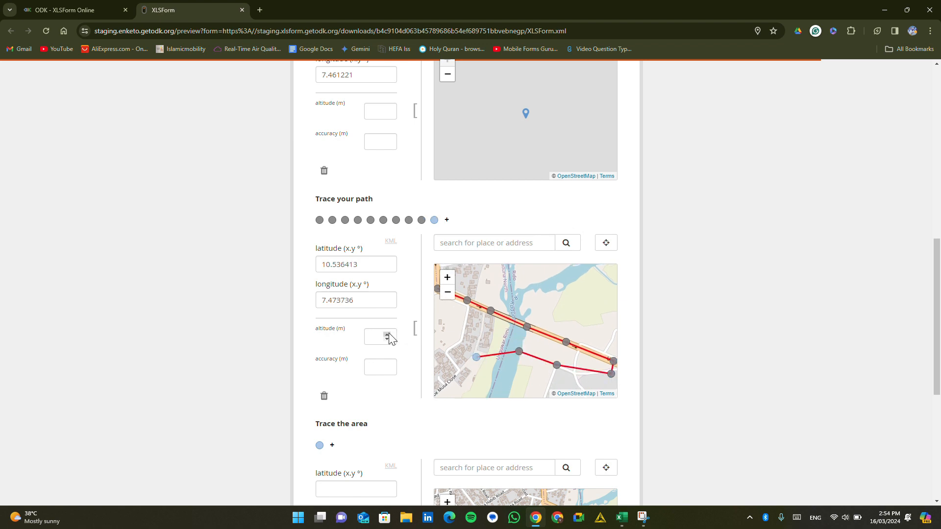
In the area question, place three boundary points along Race Course Road north of Murtala Square, starting at its western junction.
scroll(389, 338, "down", 3)
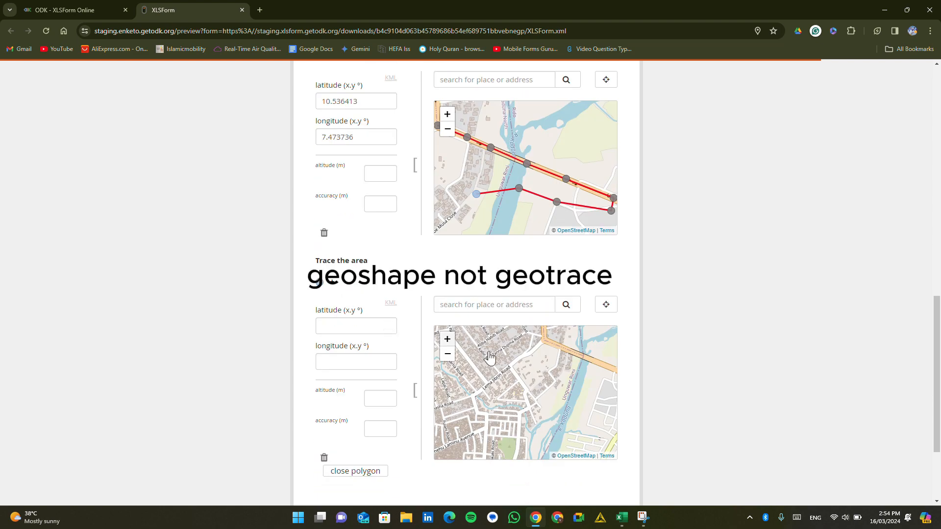
left_click_drag(533, 433, 496, 340)
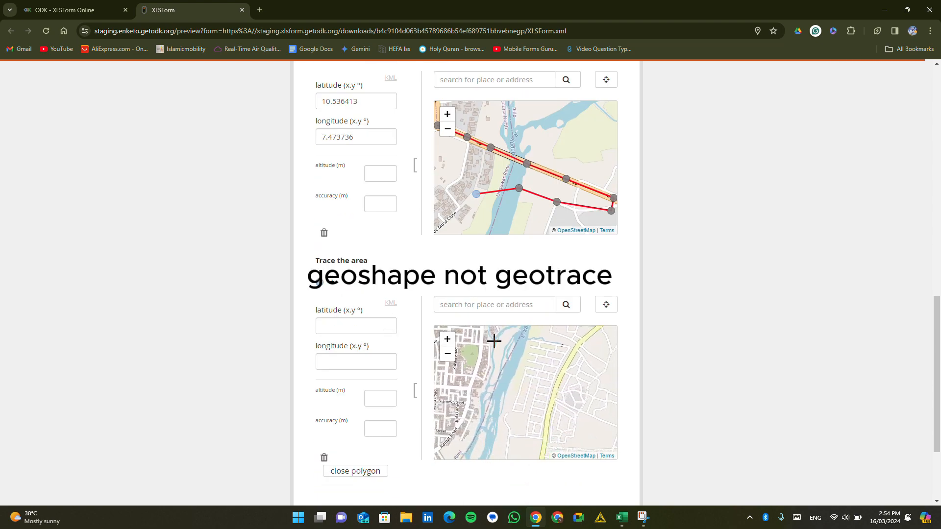
left_click_drag(516, 393, 570, 394)
scroll(538, 394, "down", 3)
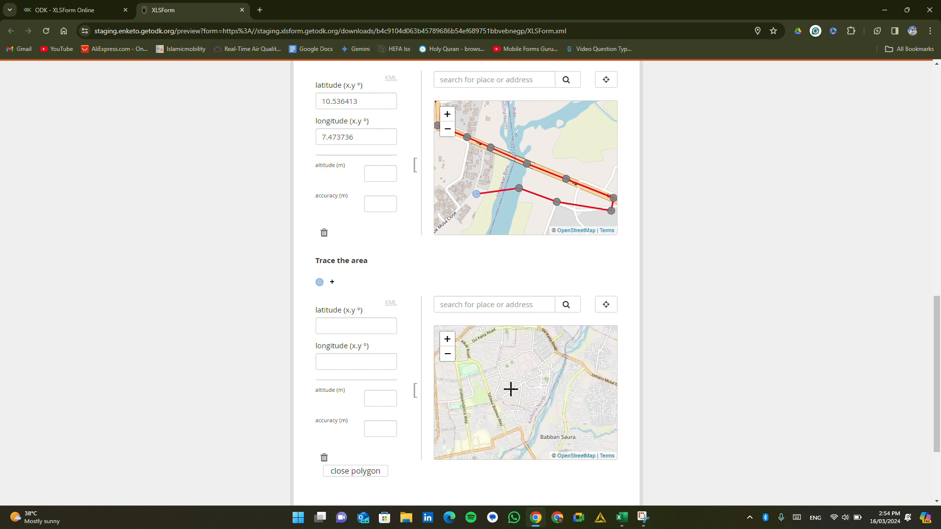
scroll(478, 375, "up", 4)
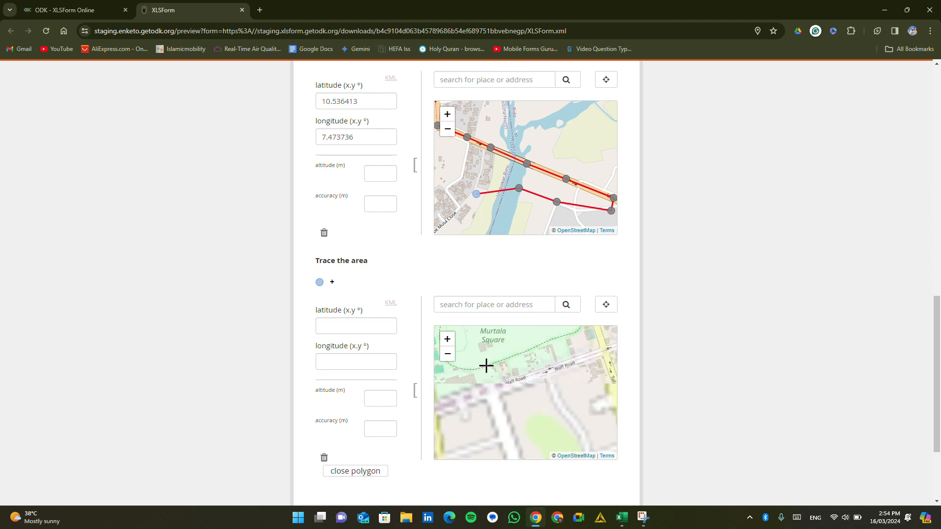
scroll(520, 398, "down", 2)
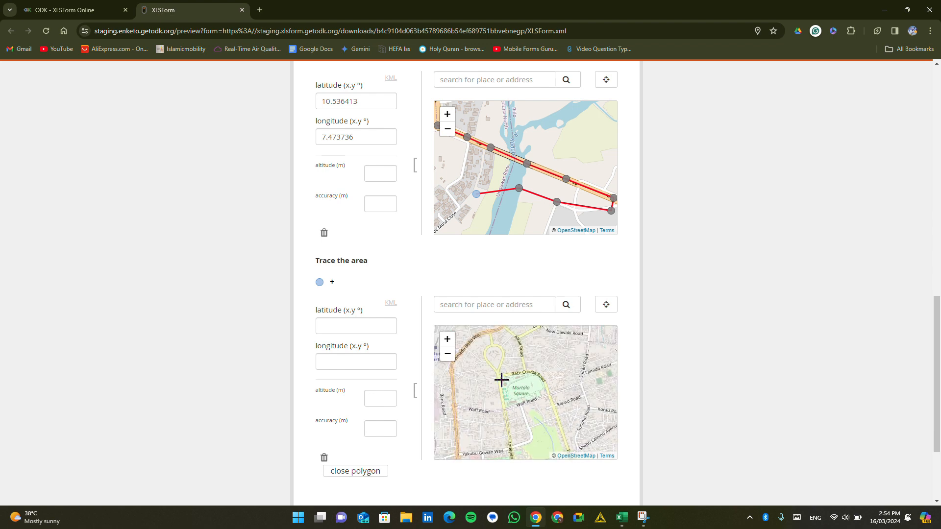
scroll(500, 379, "up", 2)
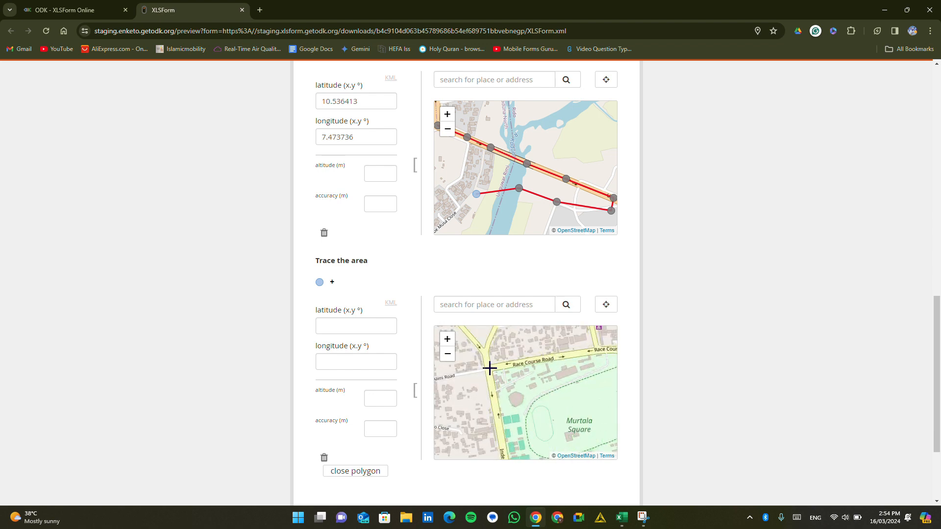
left_click(490, 368)
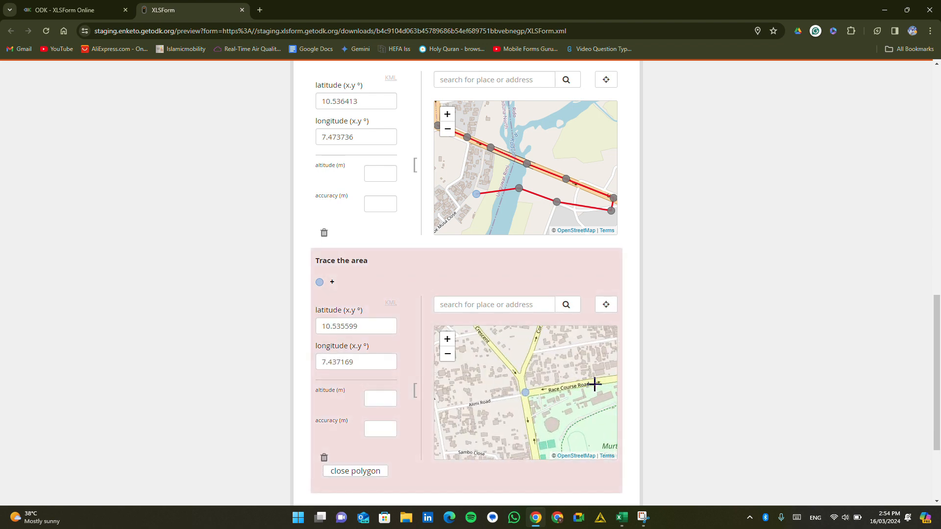
left_click(595, 384)
left_click_drag(598, 394, 579, 385)
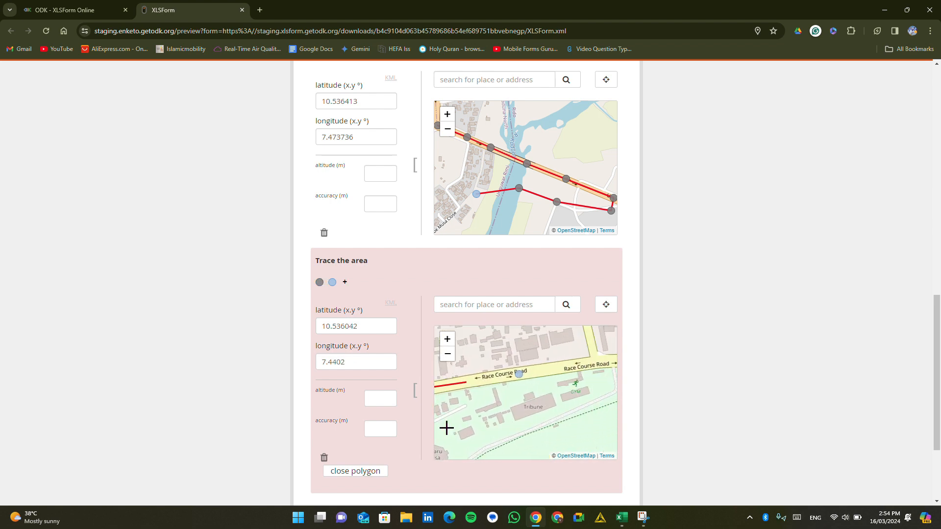
left_click(593, 366)
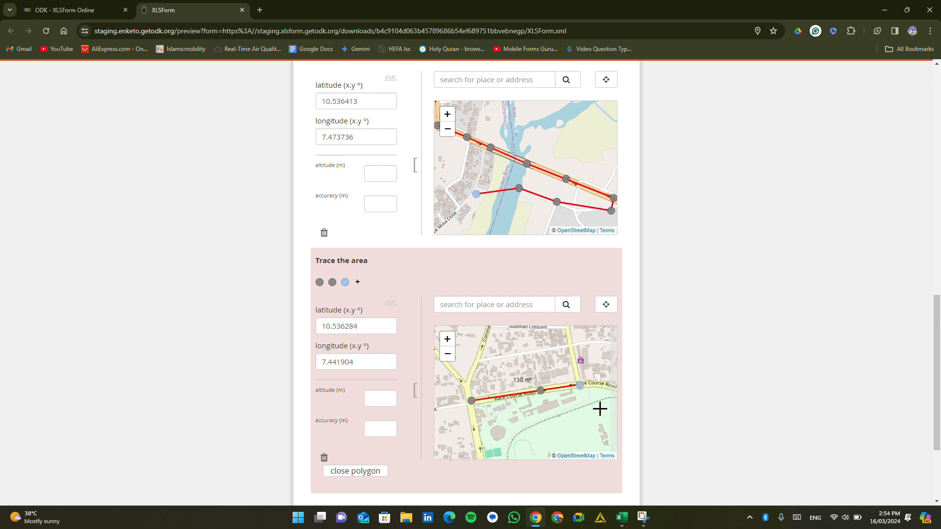
Add three area points around the eastern side of Murtala Square, following the road down to the Waff Road junction.
left_click_drag(512, 399, 499, 380)
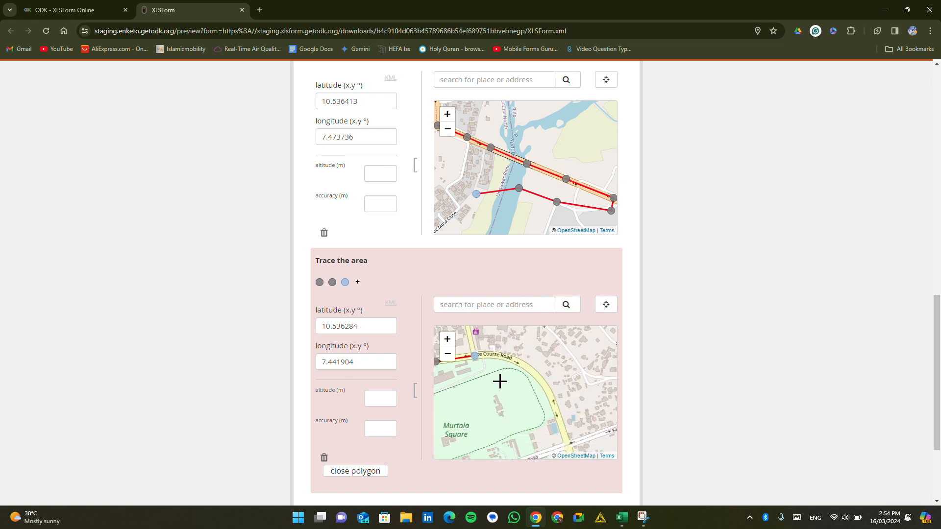
left_click(535, 374)
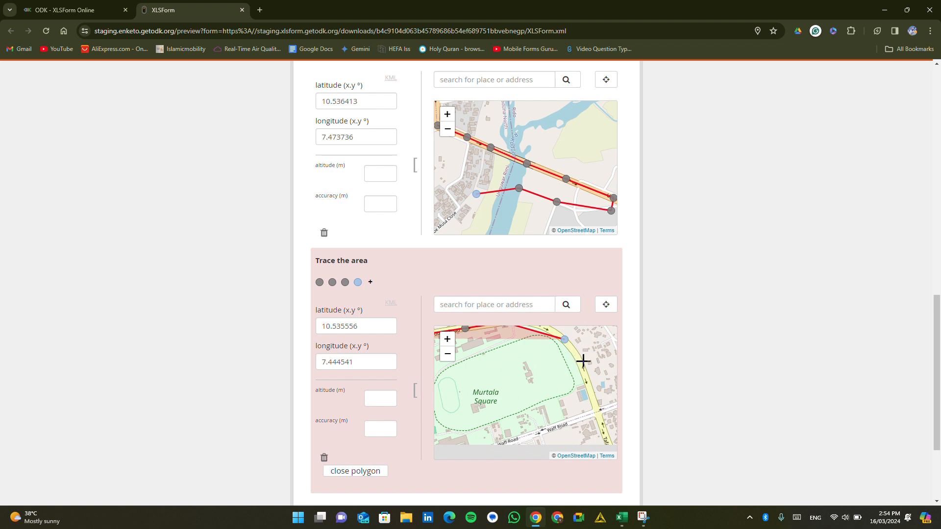
left_click(580, 365)
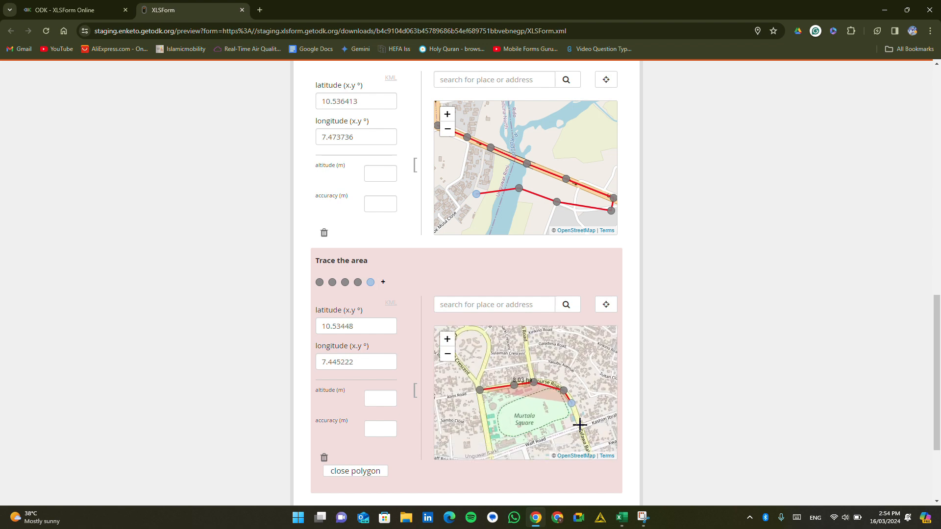
left_click(580, 425)
Add four area points westward along Waff Road and up the western side of Murtala Square, and close the polygon.
left_click(547, 427)
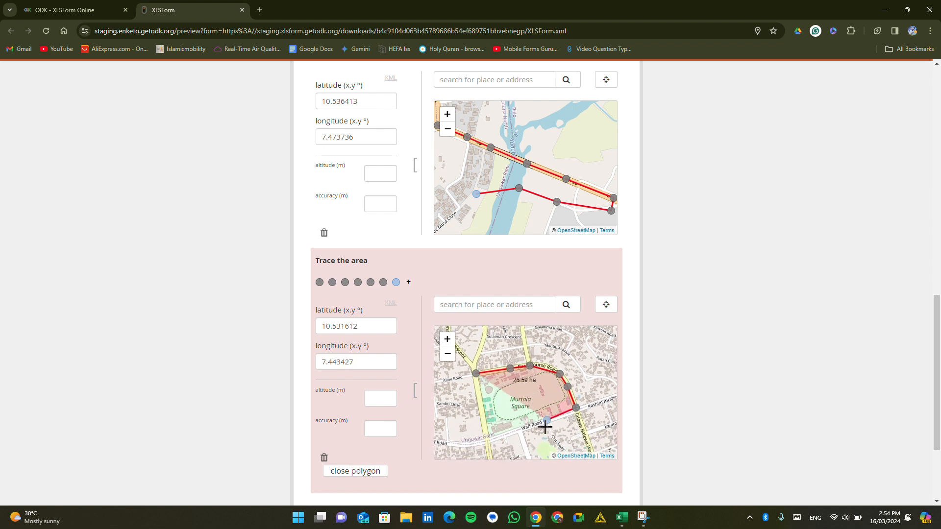
left_click(500, 434)
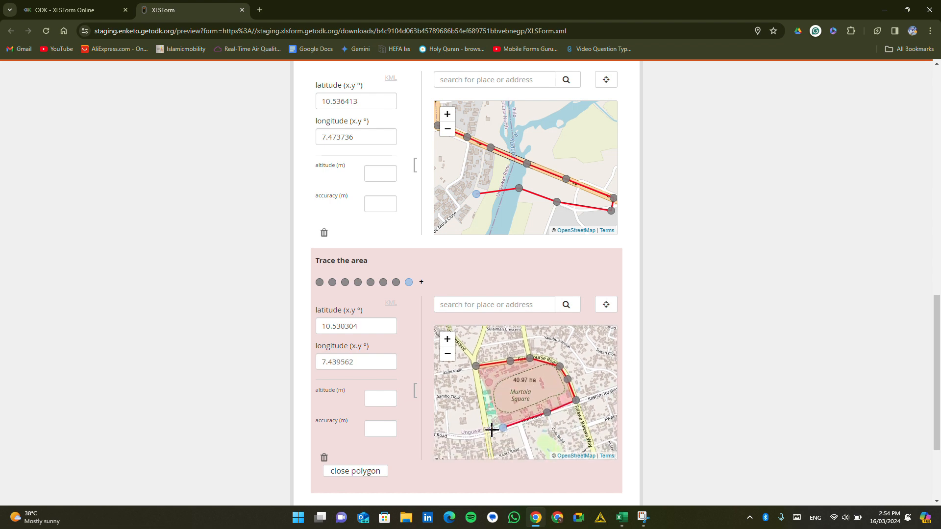
left_click(487, 431)
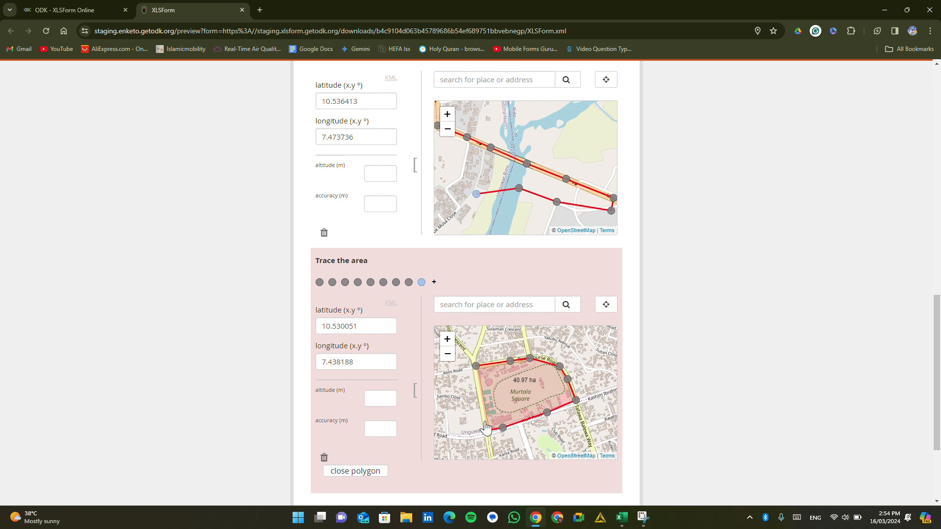
left_click(478, 386)
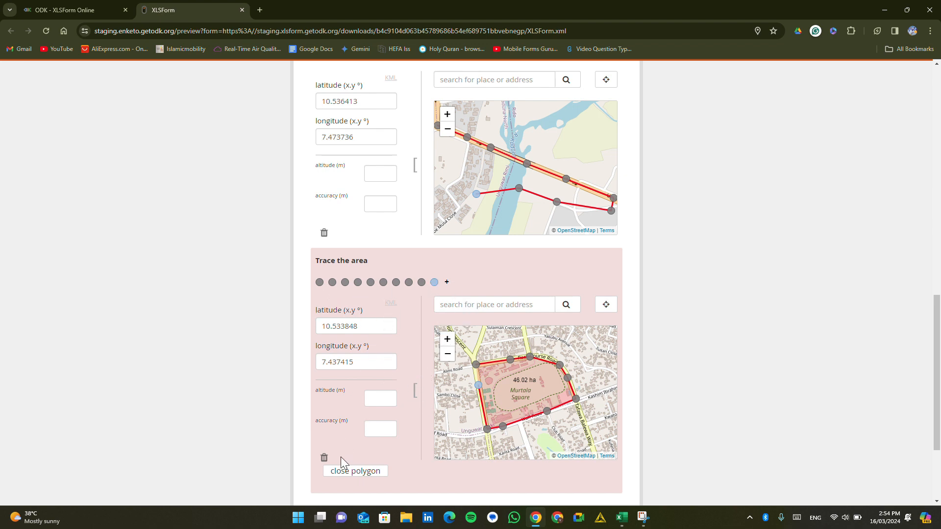
left_click(345, 471)
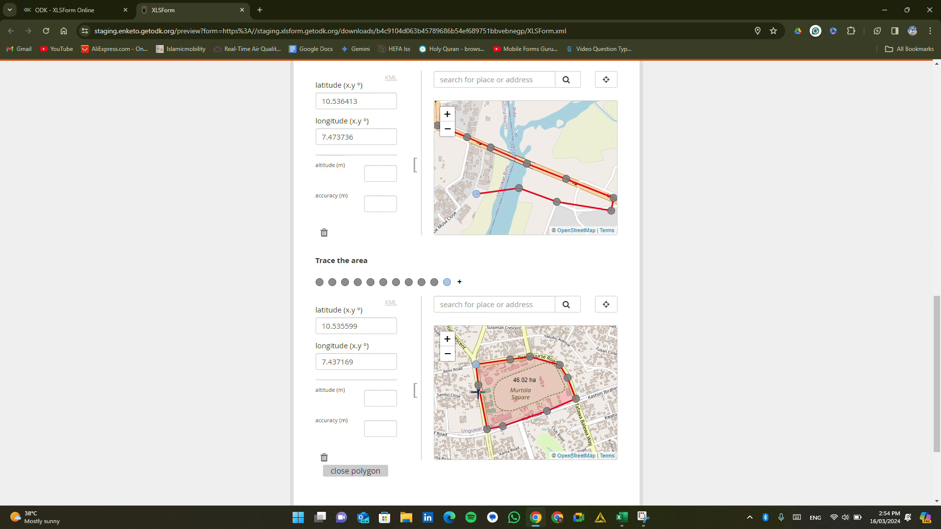
scroll(476, 390, "up", 2)
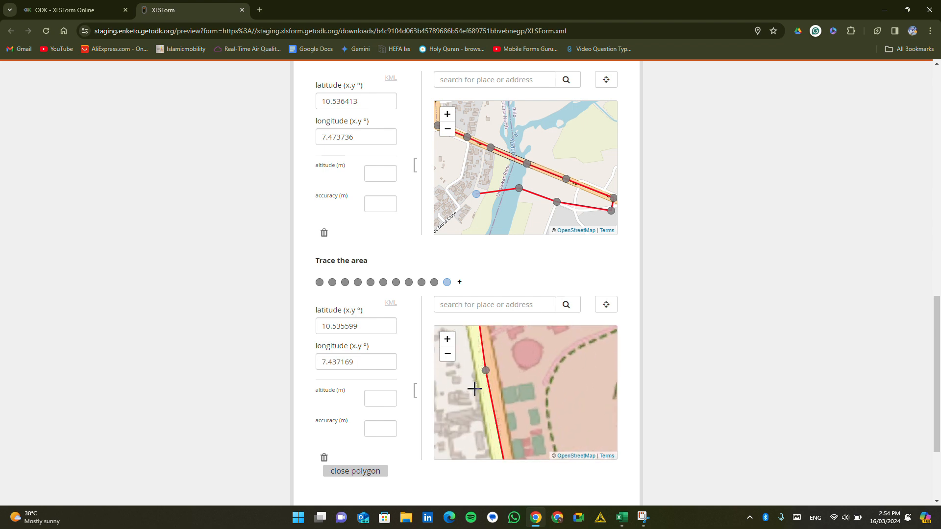
scroll(473, 393, "down", 3)
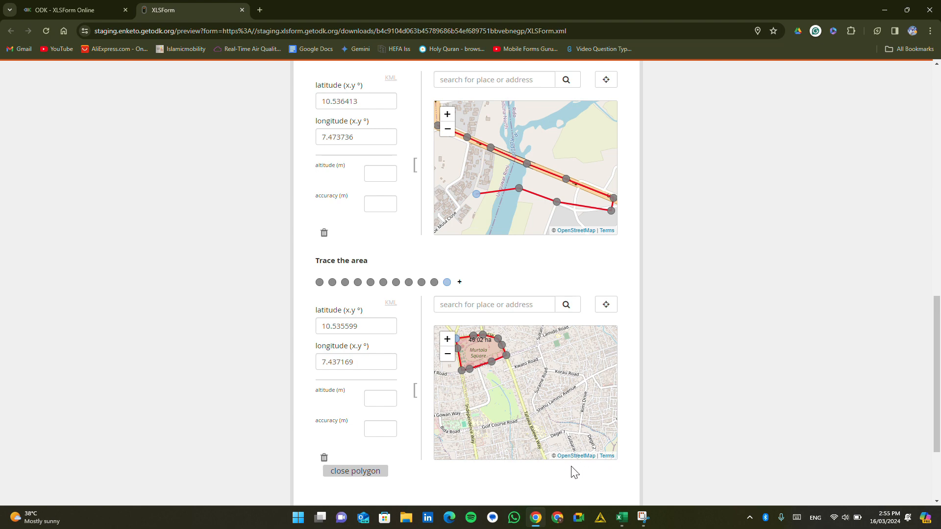
Switch to the XLSForm workbook in Excel and enter the hint "Stand under a clear sky" for the geopoint question in row 17.
left_click(623, 521)
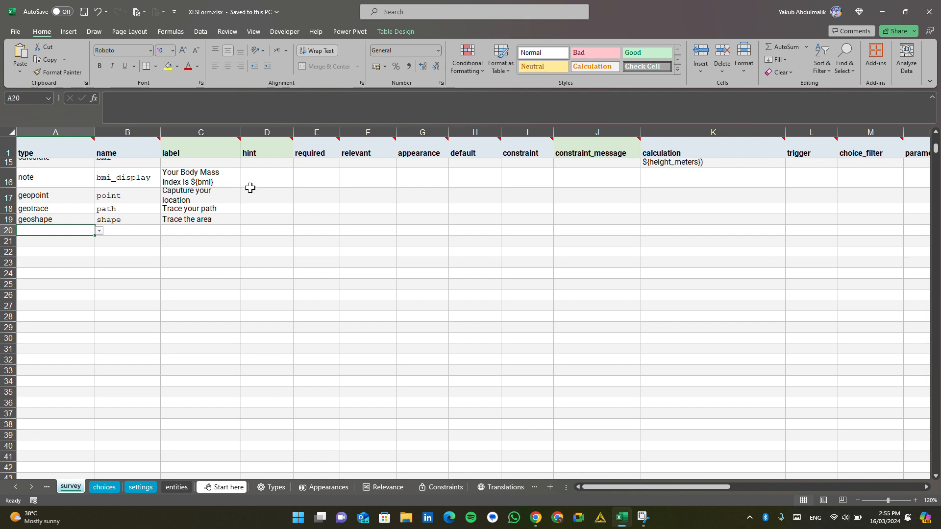
left_click(265, 197)
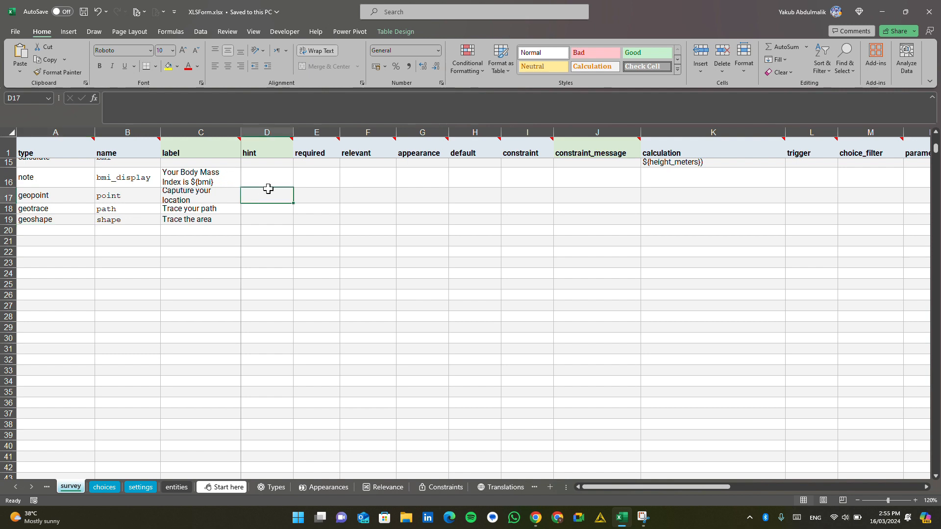
type("Stand un")
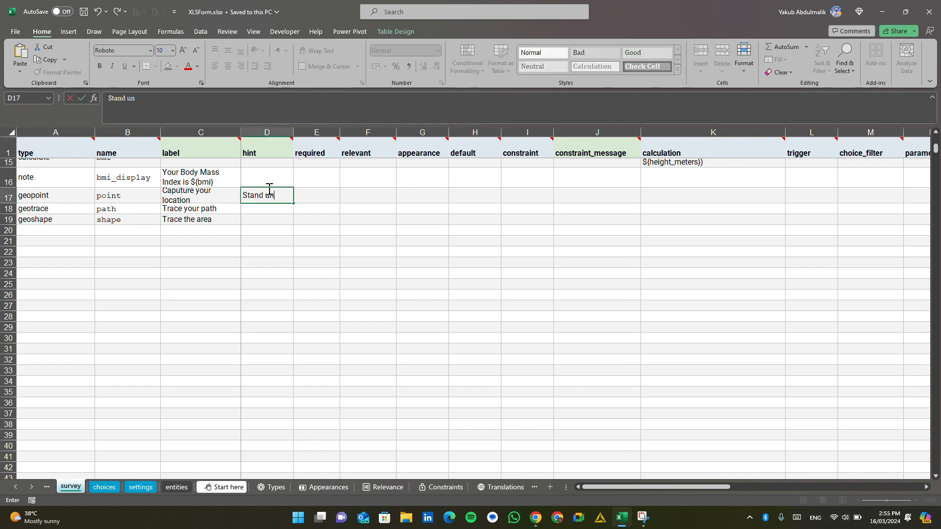
type("der aclear")
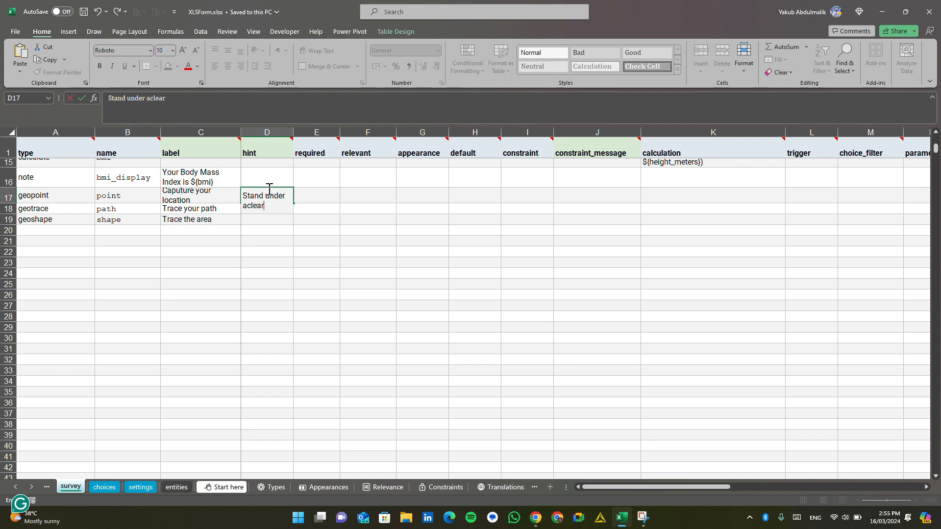
type("sk")
key("BackSpace")
key("BackSpace")
key("BackSpace")
key("BackSpace")
key("BackSpace")
key("BackSpace")
key("BackSpace")
type("clear sky")
key("Return")
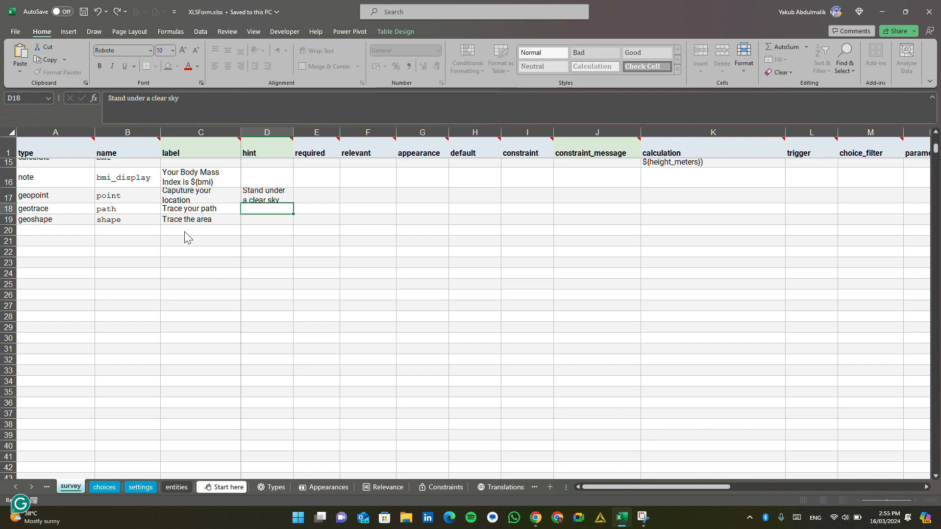
Enter the hint "trace the inside of the pitch" for the geoshape question in row 19.
left_click(261, 219)
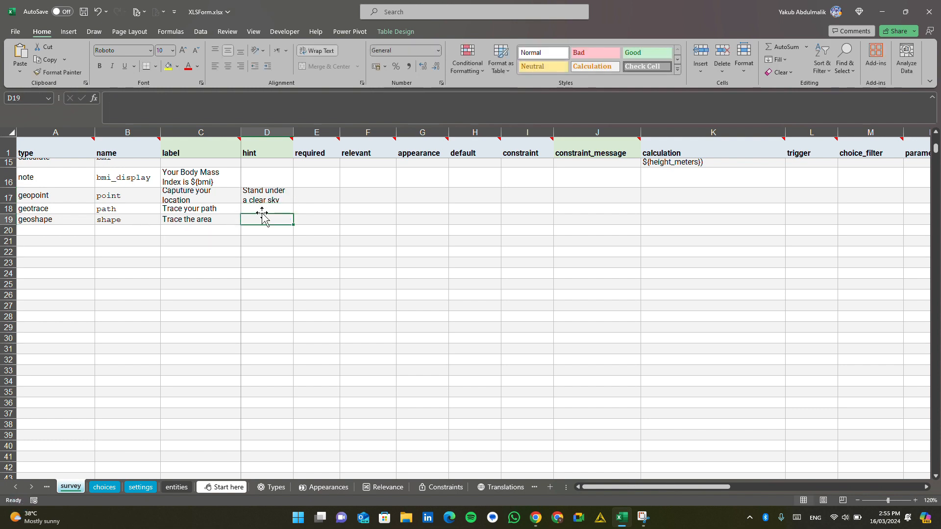
type("trace the i")
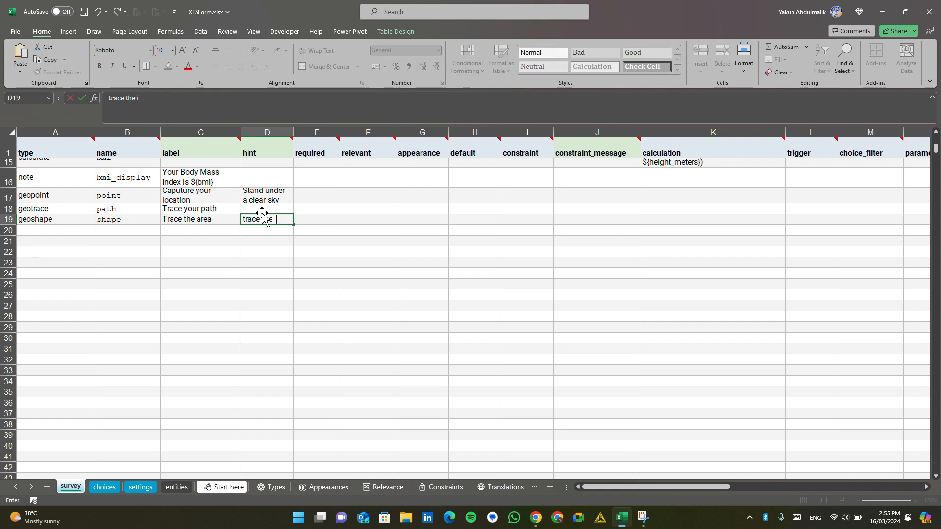
type("nside of the")
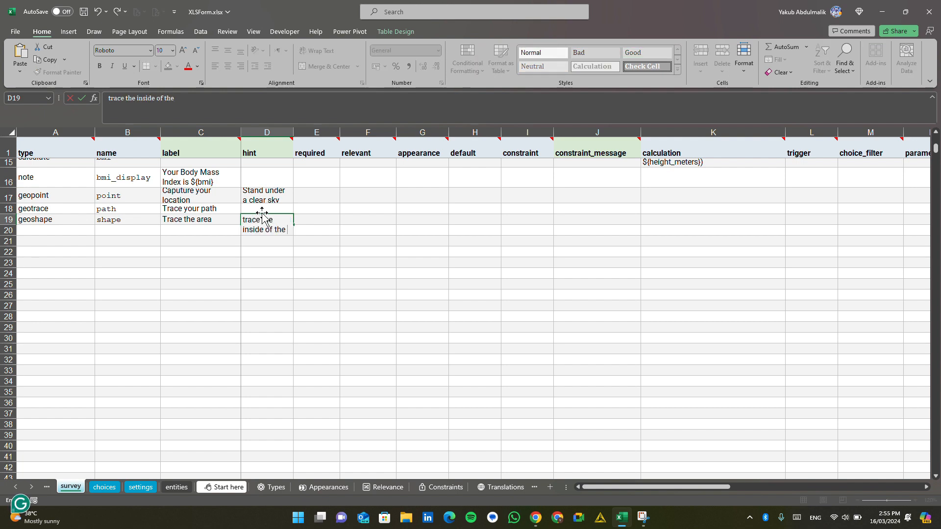
type(" pitch")
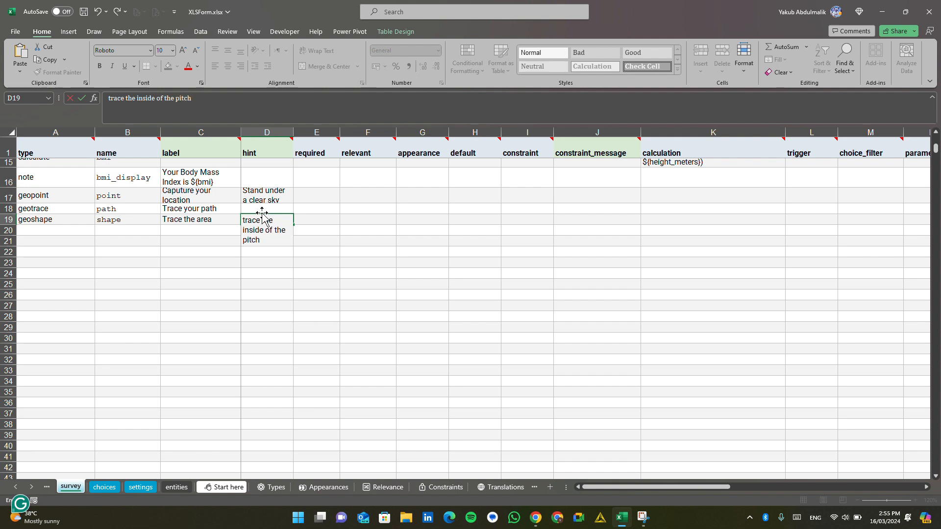
key("Return")
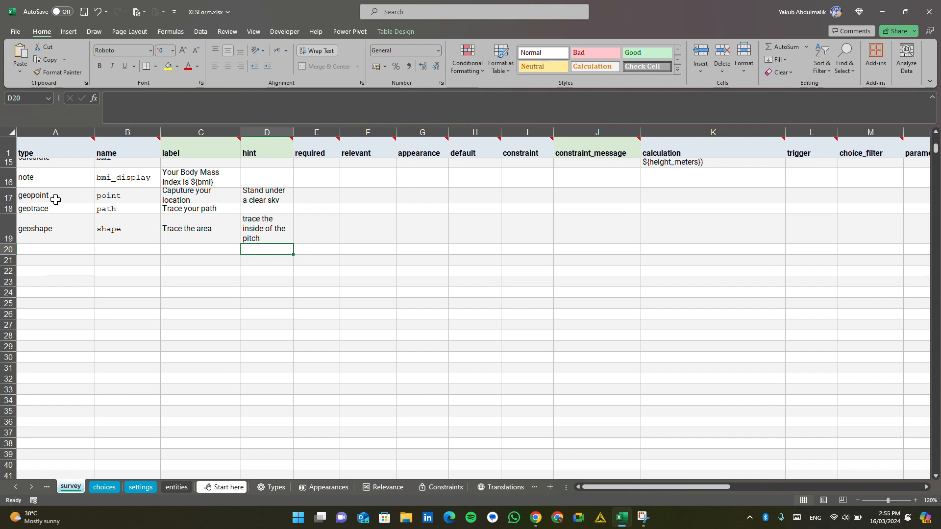
Try re-applying text wrapping to the whole hint column.
left_click(260, 130)
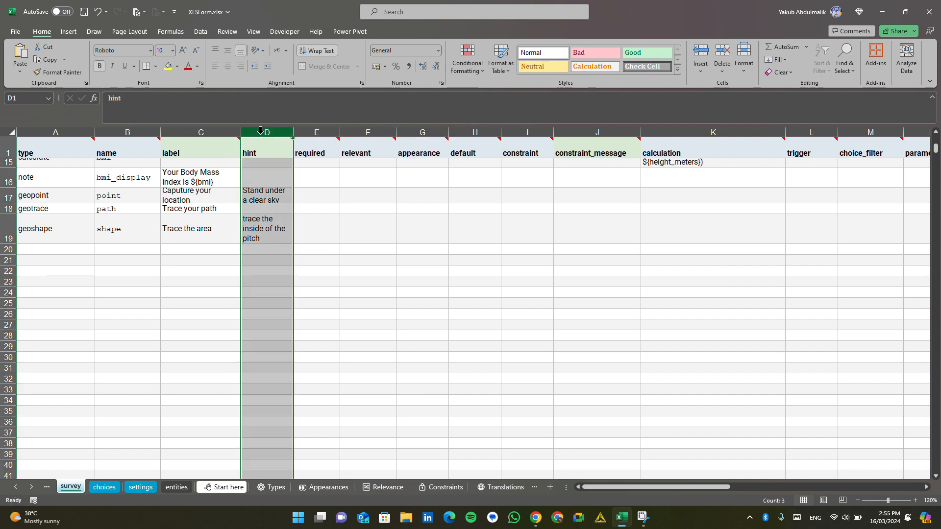
left_click(318, 51)
left_click(318, 51)
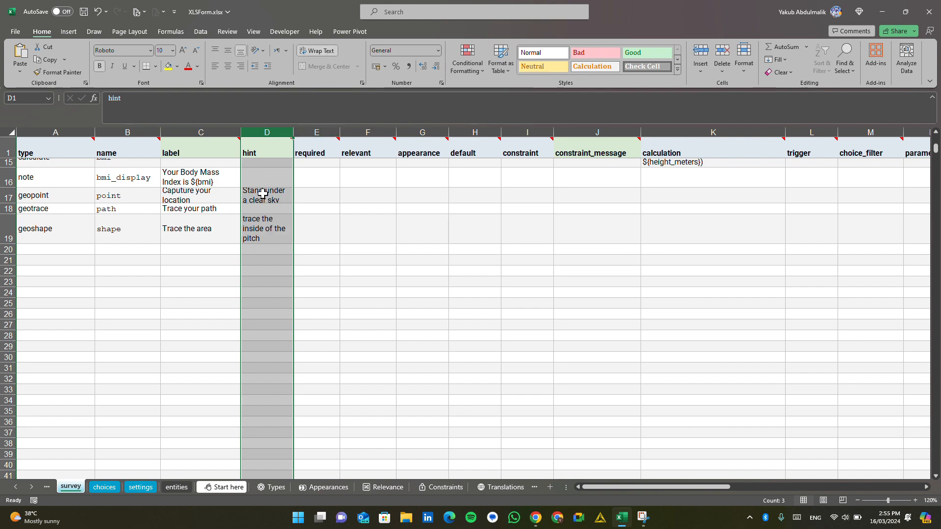
Save the XLSForm workbook, and in Chrome replace the old form preview with a fresh one generated from the updated file in XLSForm Online.
left_click(258, 224)
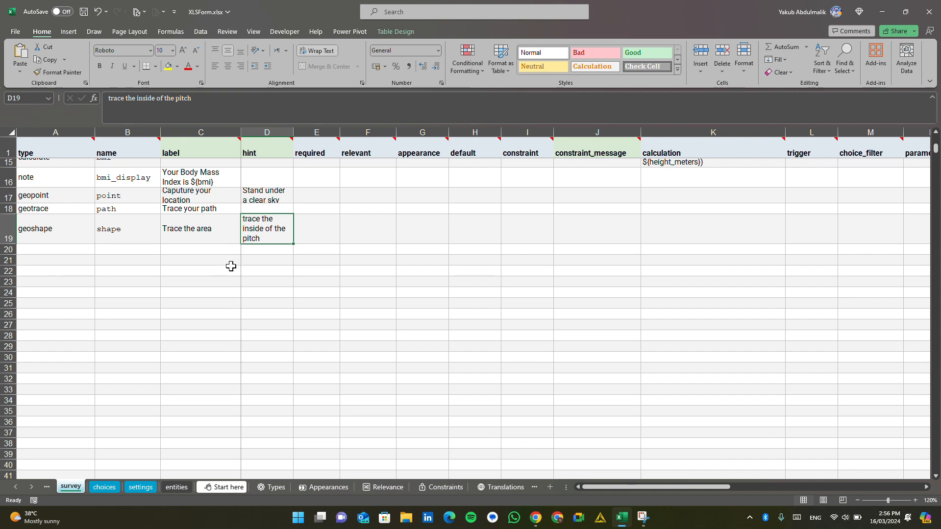
left_click(84, 10)
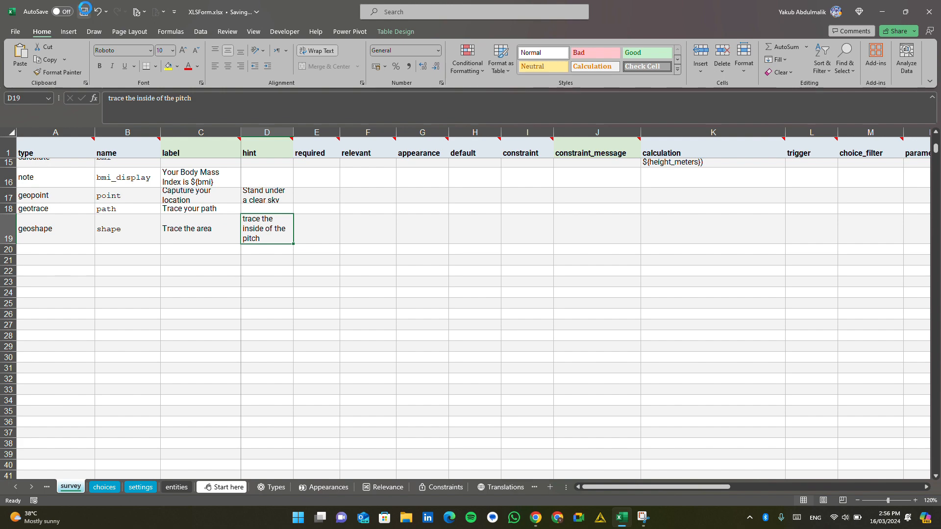
left_click(534, 524)
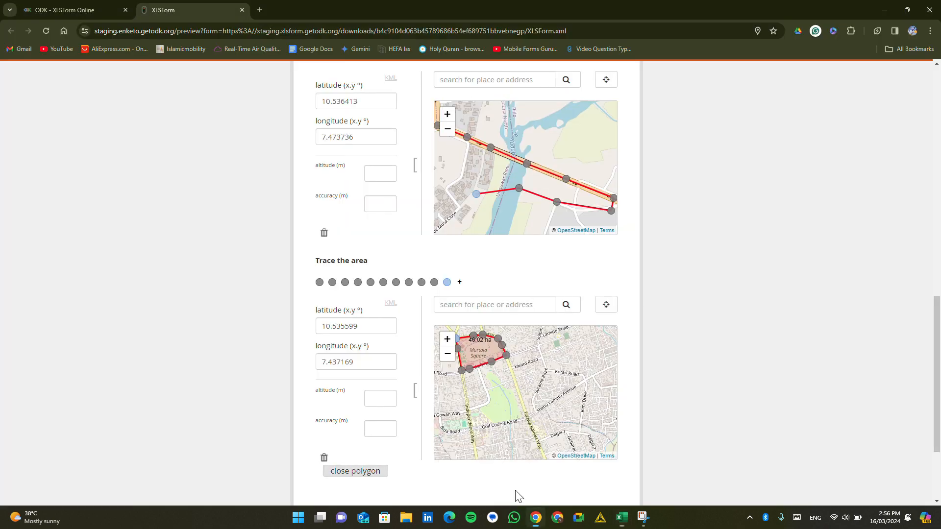
left_click(242, 10)
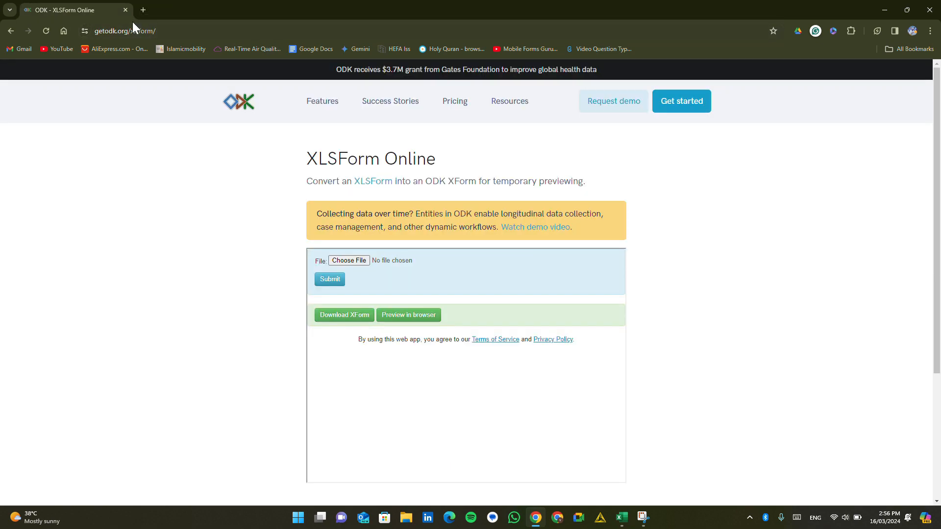
left_click(366, 260)
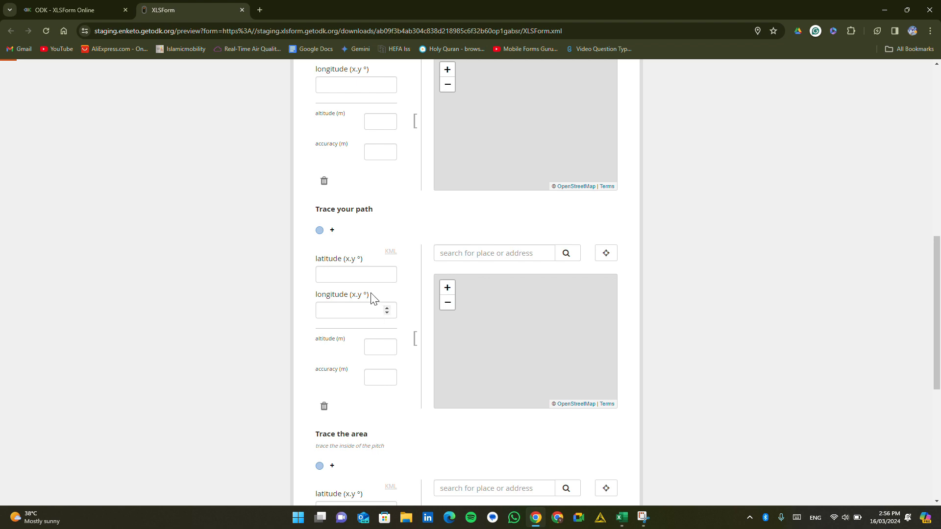
Check the hint text under the location, path and area questions in the refreshed form preview.
scroll(373, 299, "down", 3)
scroll(372, 299, "down", 1)
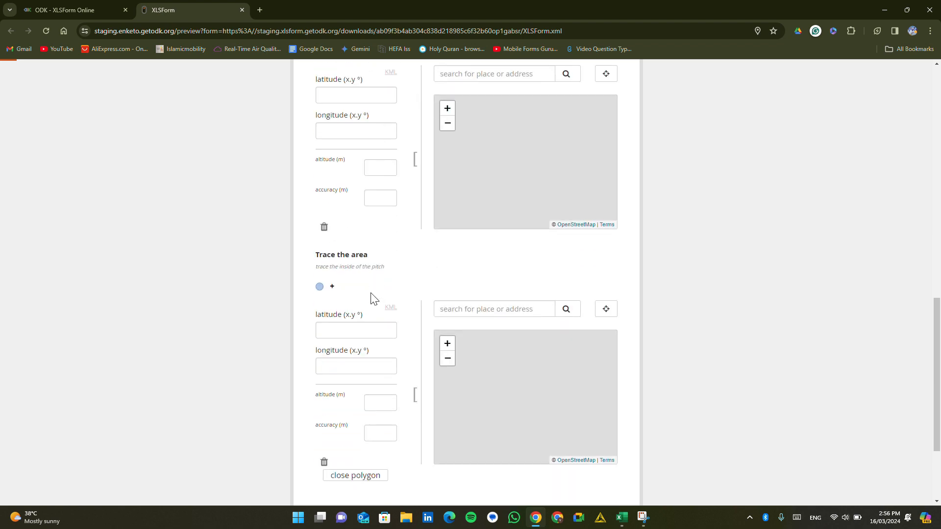
scroll(373, 299, "up", 4)
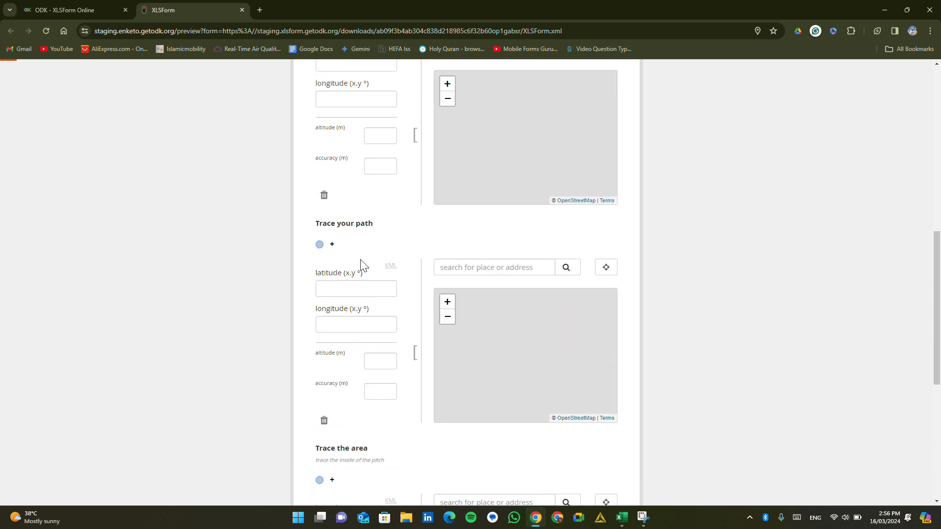
scroll(354, 240, "up", 1)
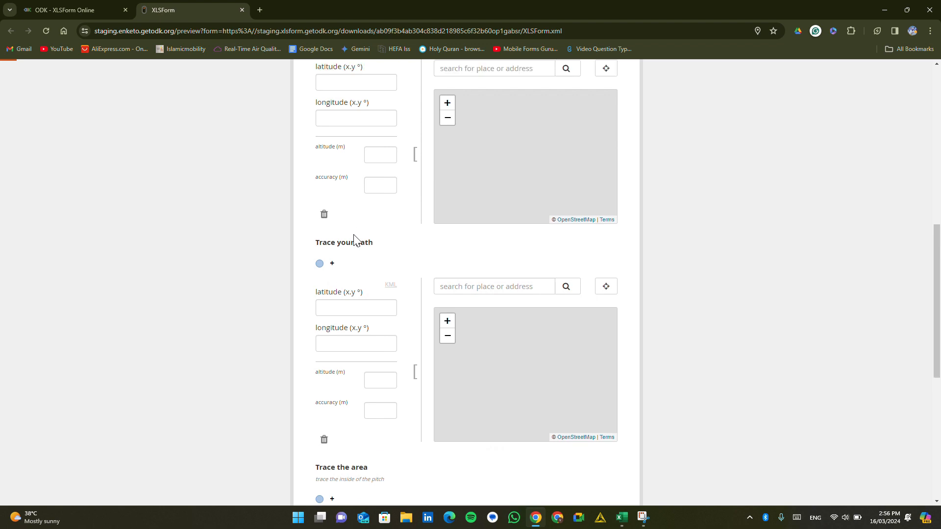
scroll(353, 240, "up", 3)
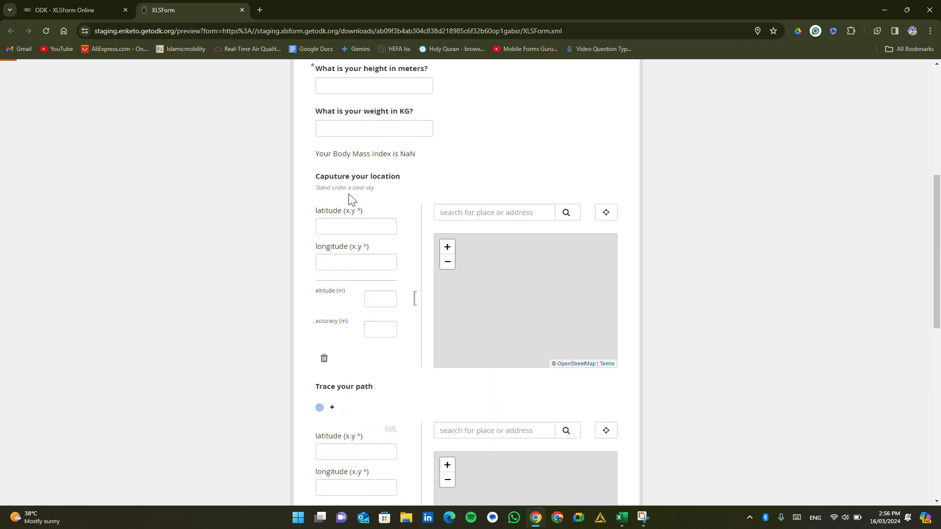
scroll(363, 206, "down", 1)
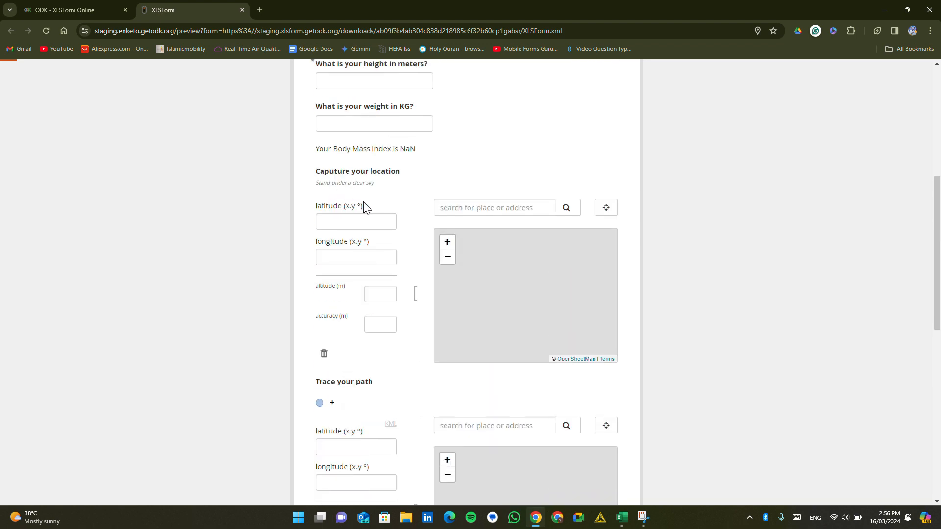
scroll(365, 207, "down", 7)
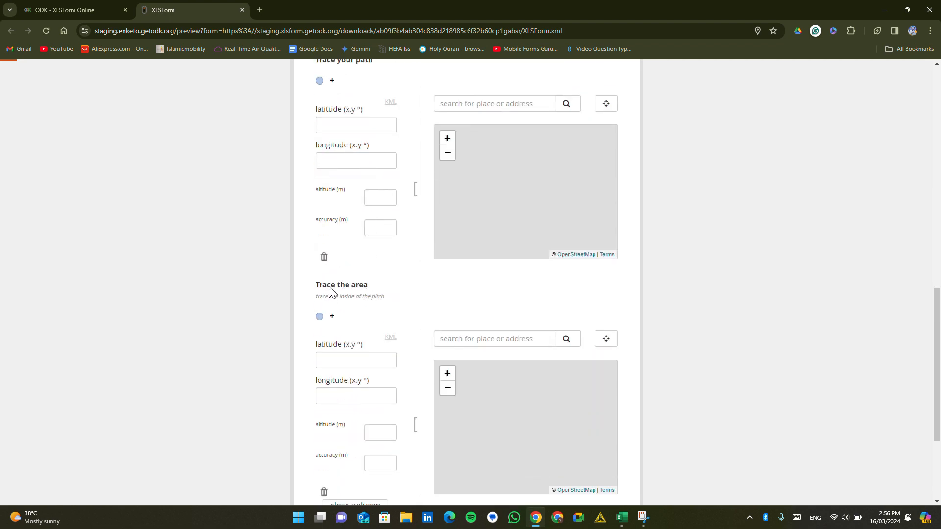